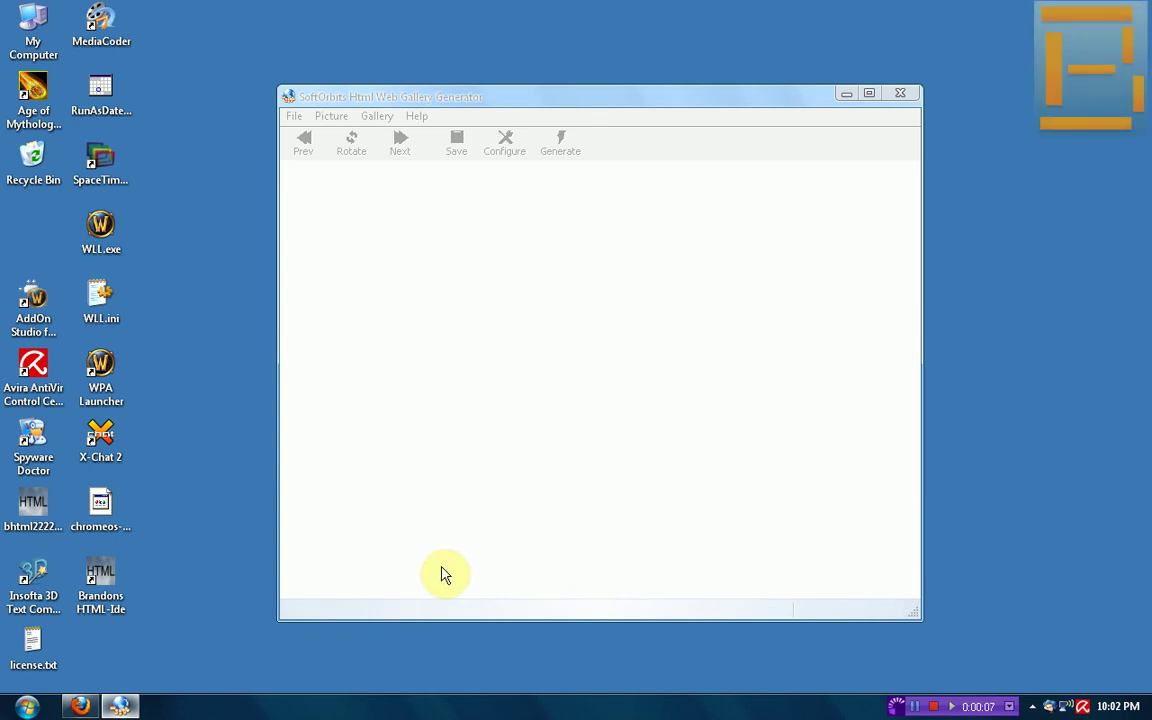
# Bring the Duncs Web review of 3D Text Commander to the front in Firefox
pyautogui.click(80, 706)
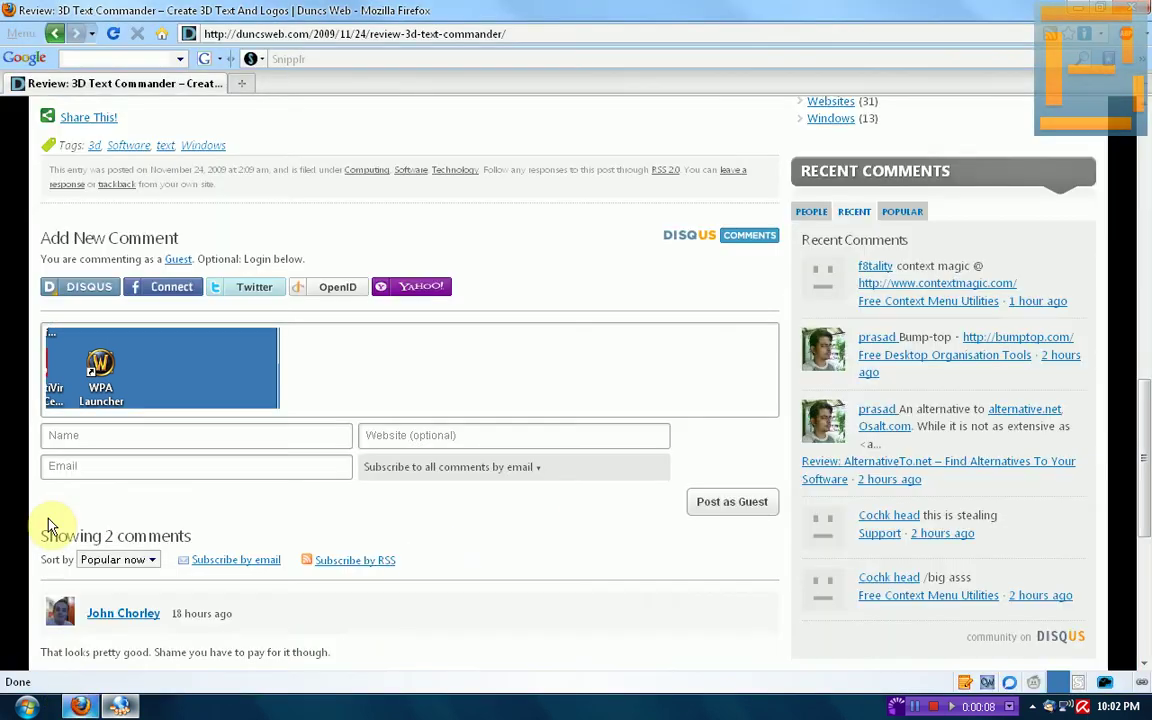
pyautogui.scroll(2, 30, 425)
pyautogui.scroll(5, 30, 425)
pyautogui.scroll(10, 35, 425)
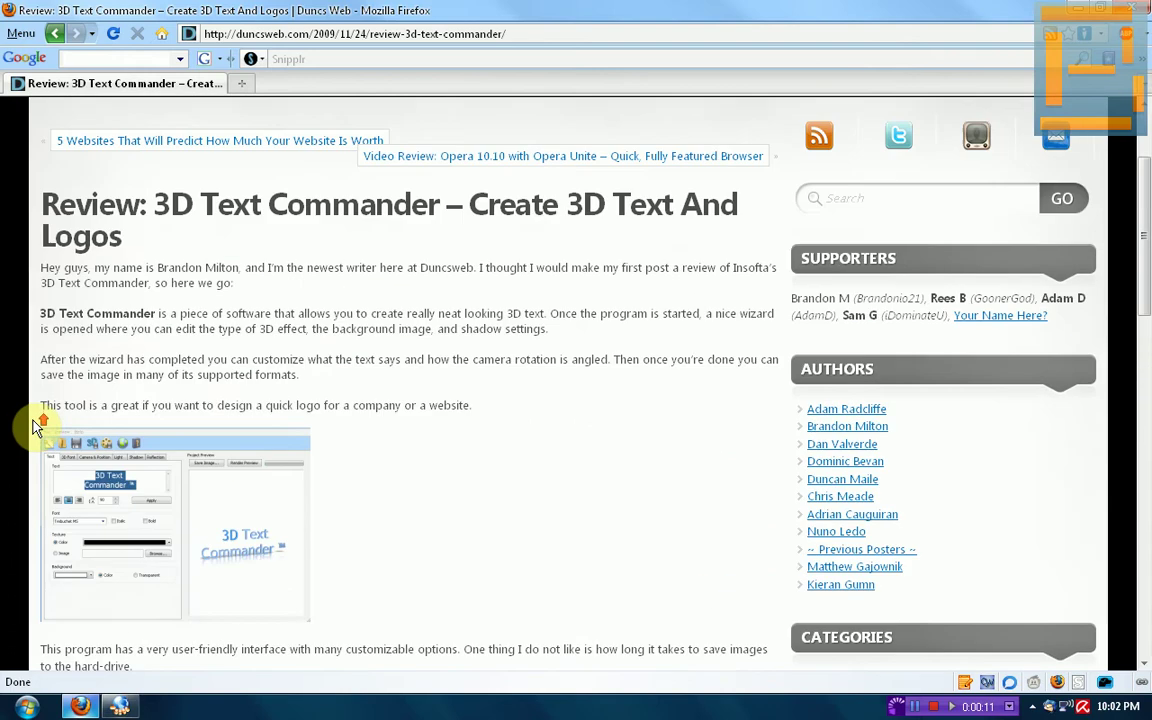
pyautogui.scroll(3, 33, 425)
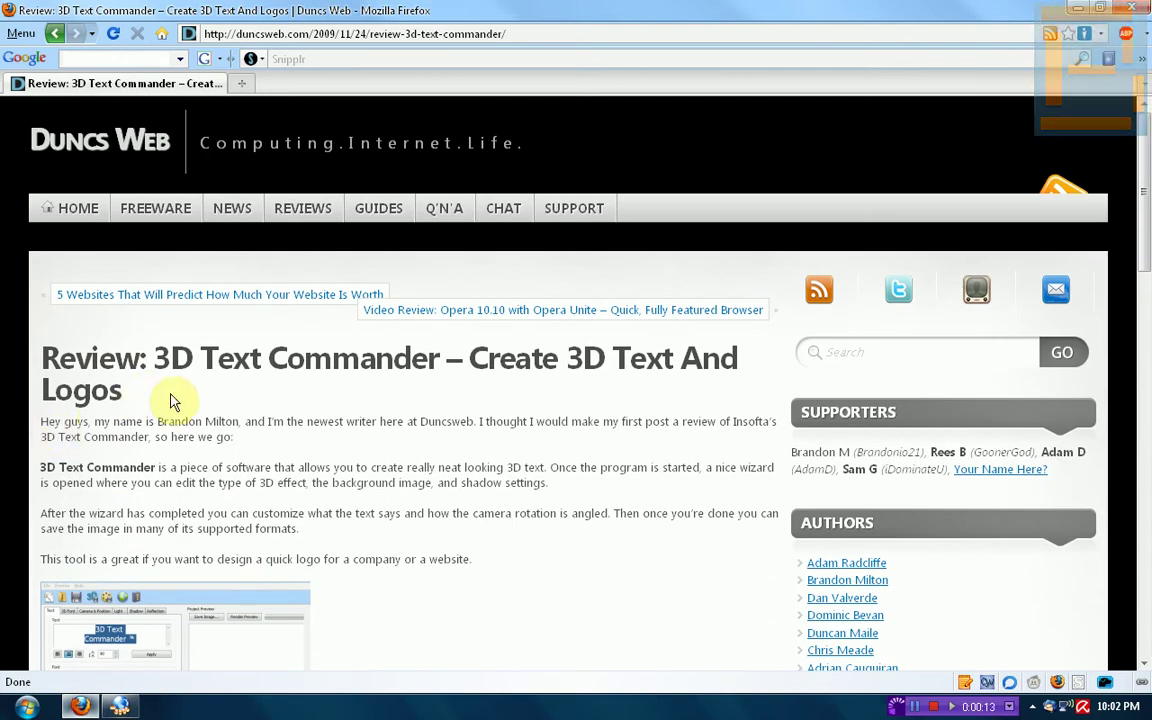
# Highlight and clear the article title, then browse down the review and back to the top
pyautogui.moveTo(200, 386); pyautogui.dragTo(33, 356)
pyautogui.click(176, 401)
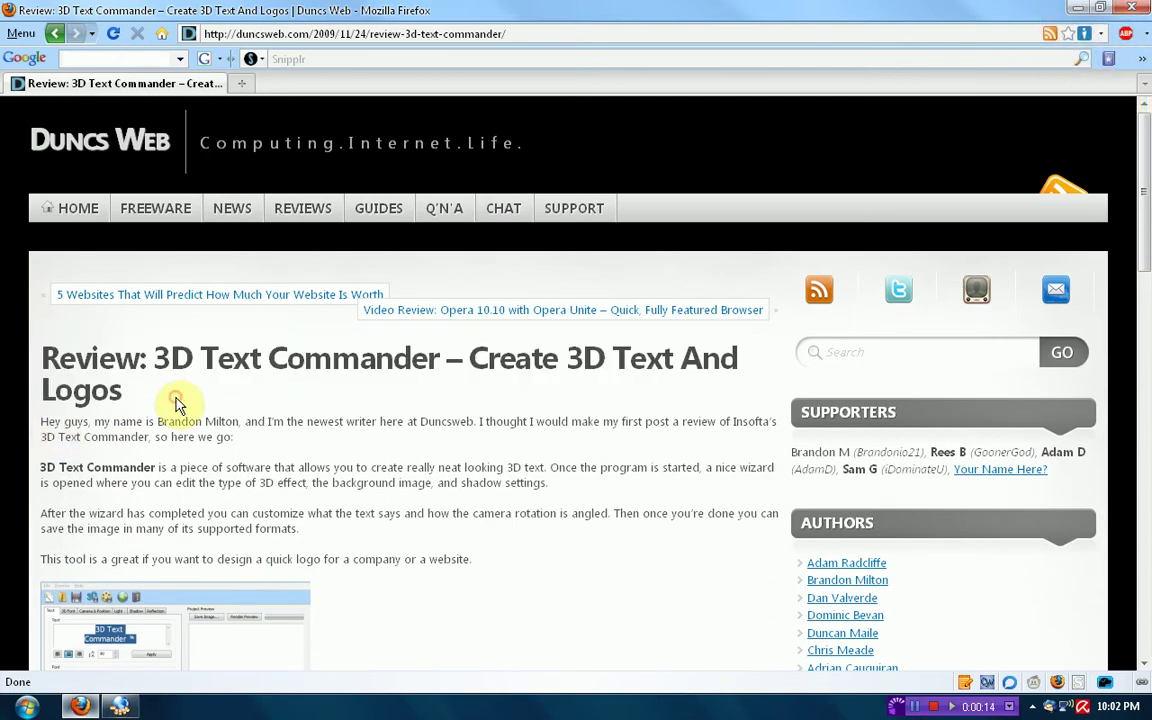
pyautogui.scroll(-9, 176, 412)
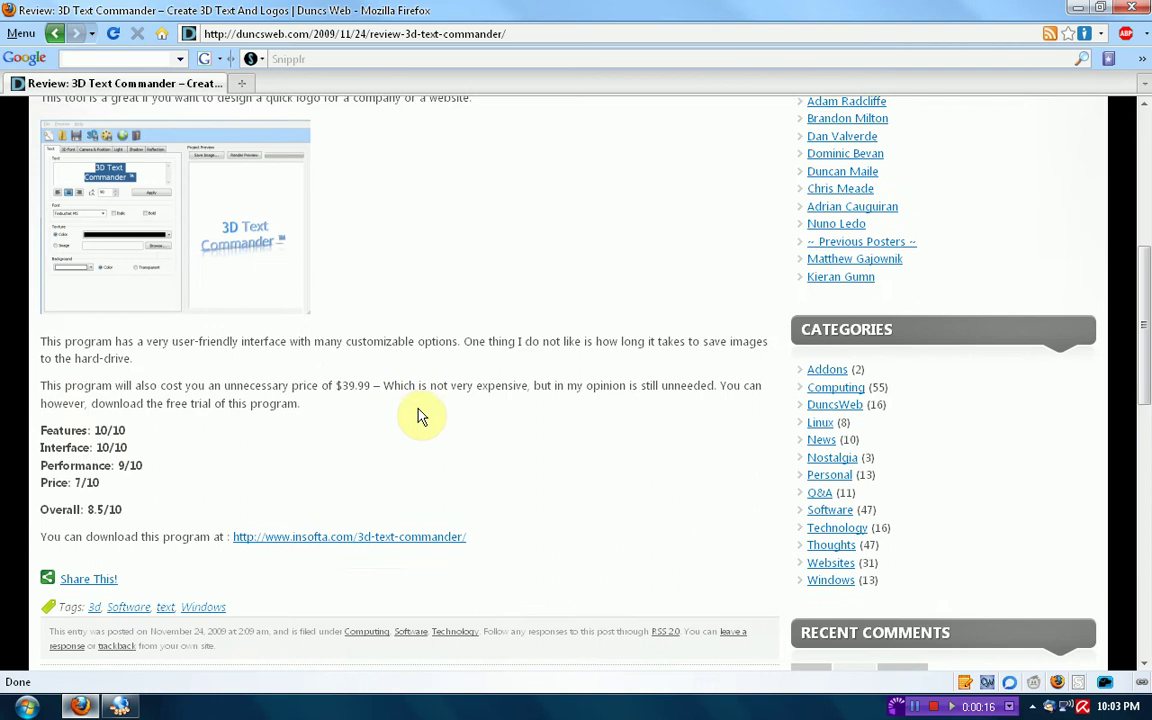
pyautogui.scroll(-4, 420, 416)
pyautogui.scroll(2, 483, 429)
pyautogui.scroll(-7, 490, 424)
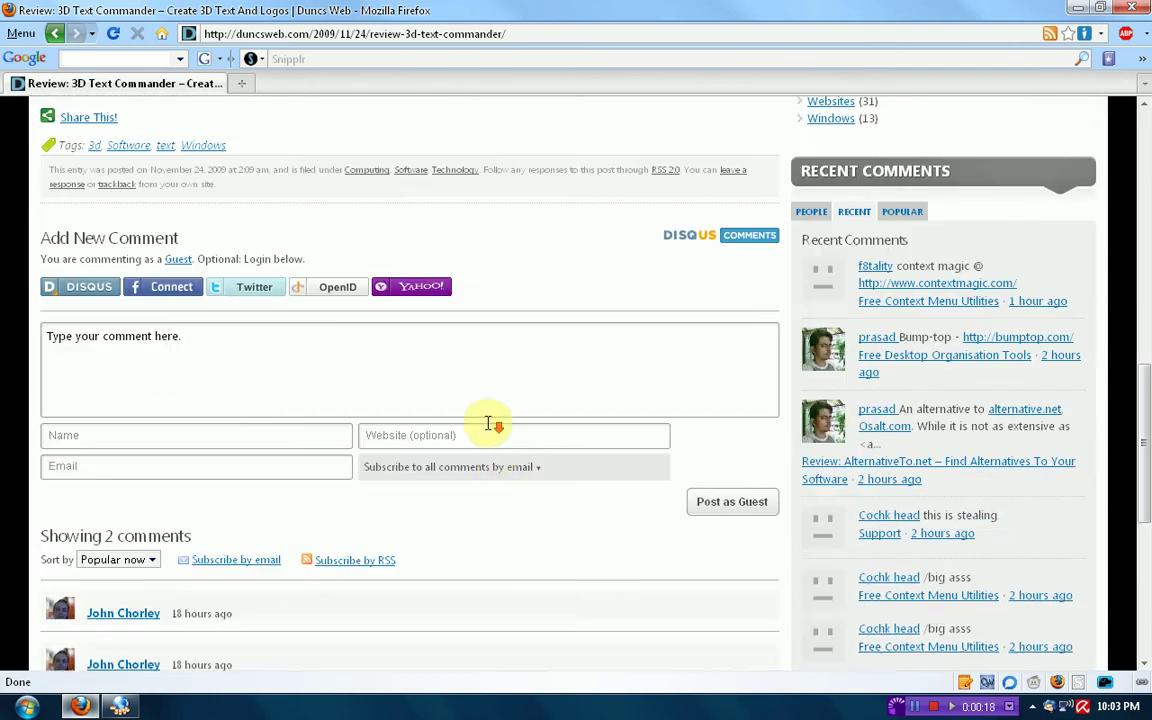
pyautogui.scroll(3, 490, 424)
pyautogui.scroll(7, 492, 440)
pyautogui.scroll(4, 492, 449)
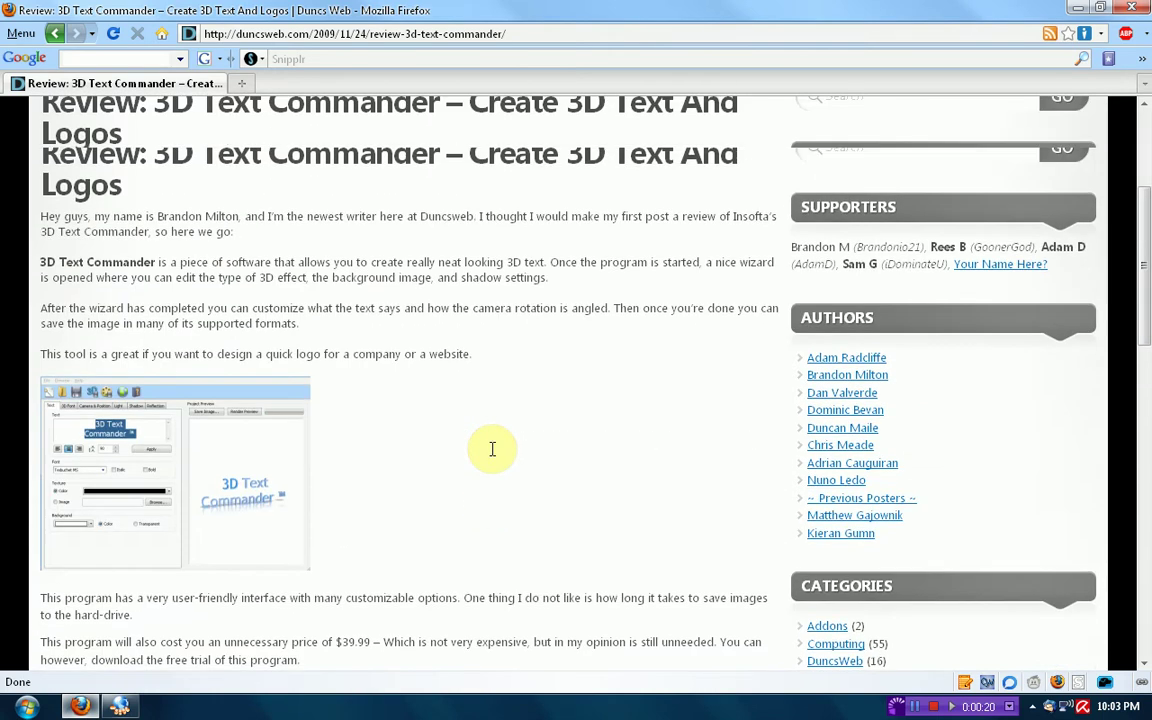
pyautogui.scroll(3, 495, 450)
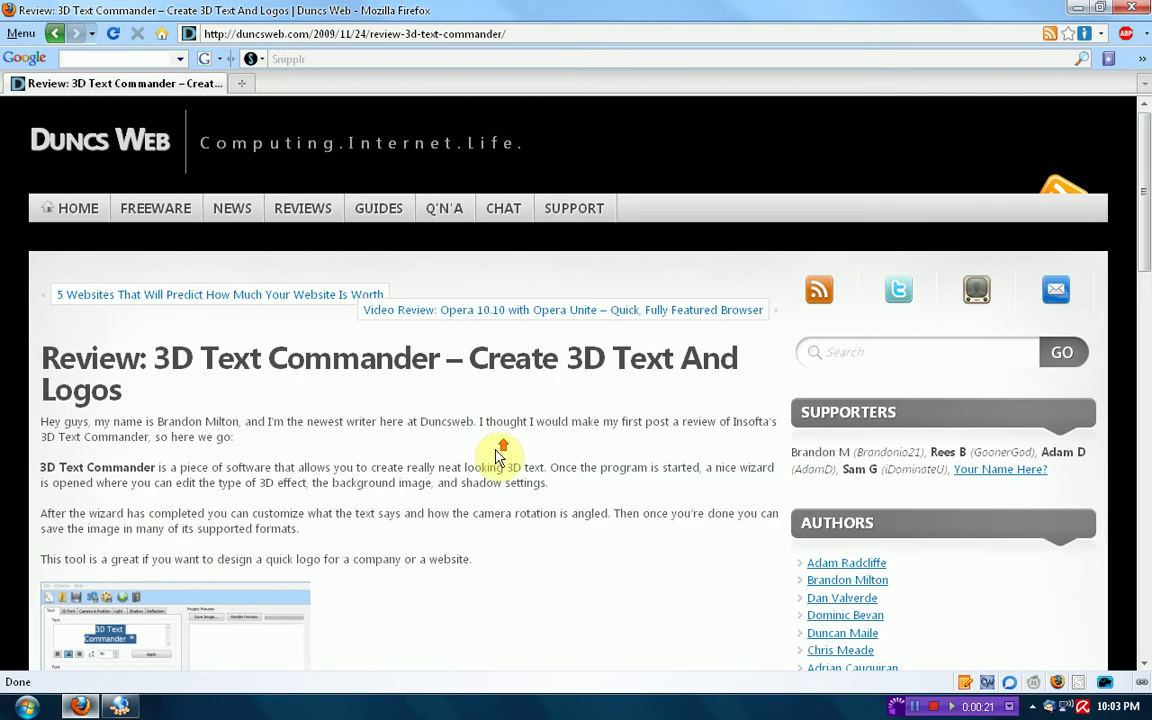
# Minimize Firefox so the empty Html Web Gallery Generator window is visible
pyautogui.click(1082, 10)
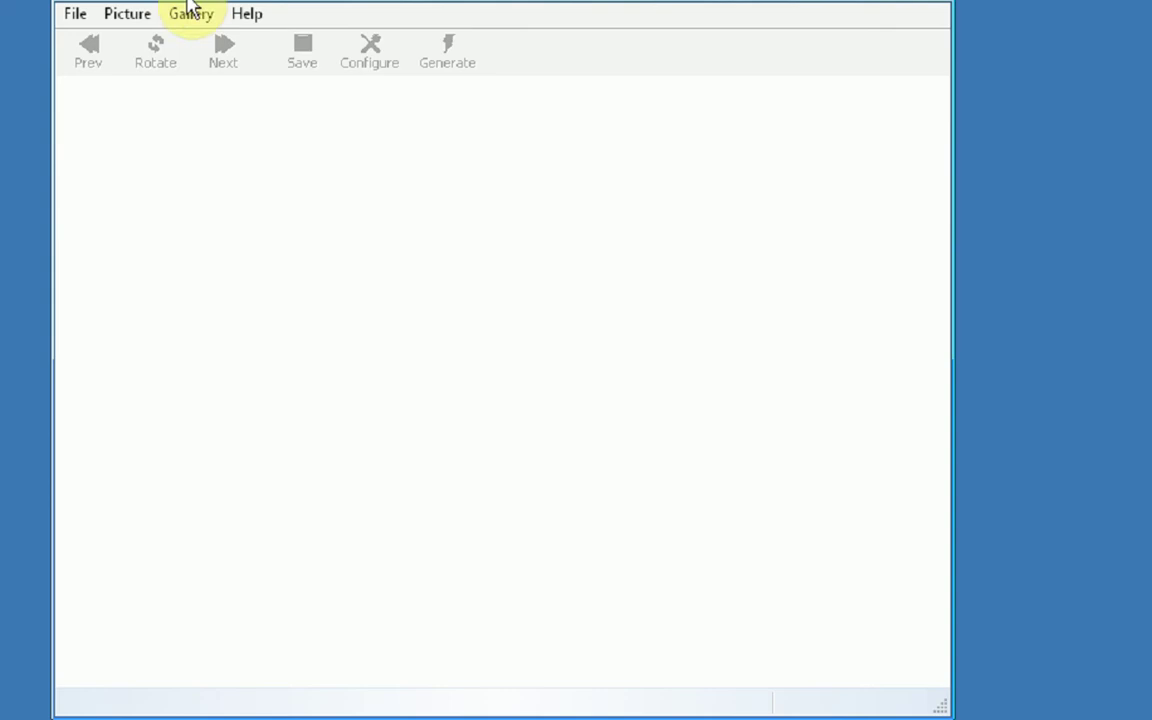
# Start a new project and title the gallery 'BrandonioProductions'
pyautogui.click(76, 16)
pyautogui.click(92, 45)
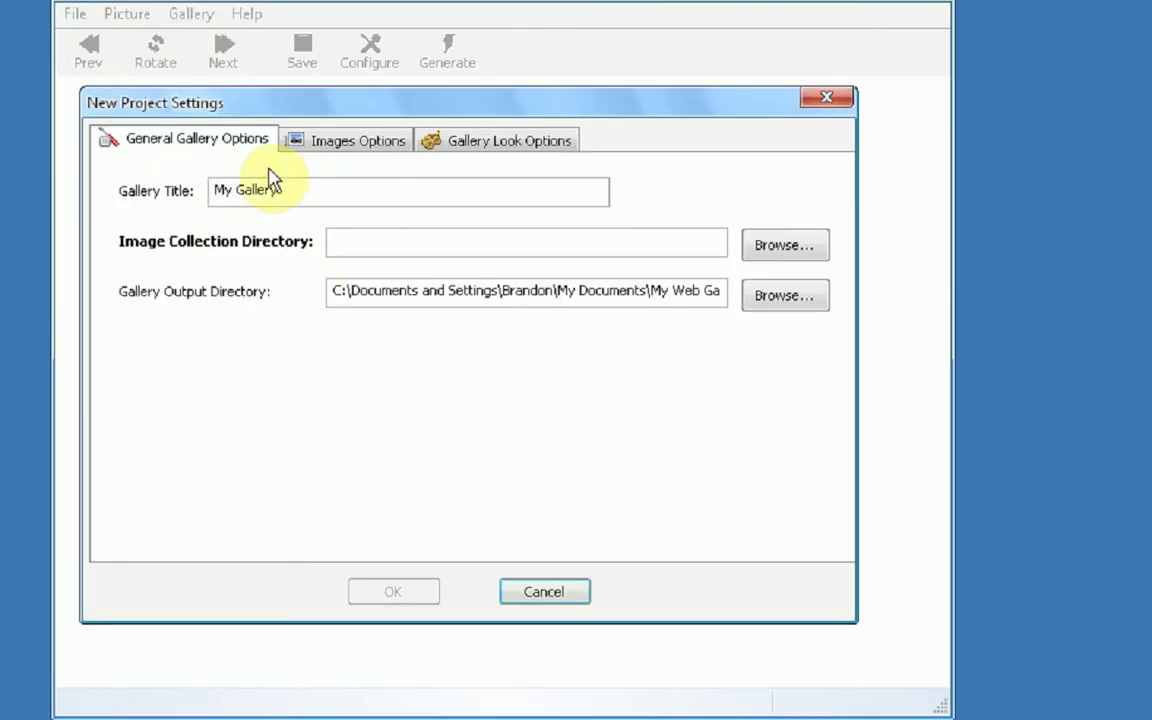
pyautogui.tripleClick(398, 188)
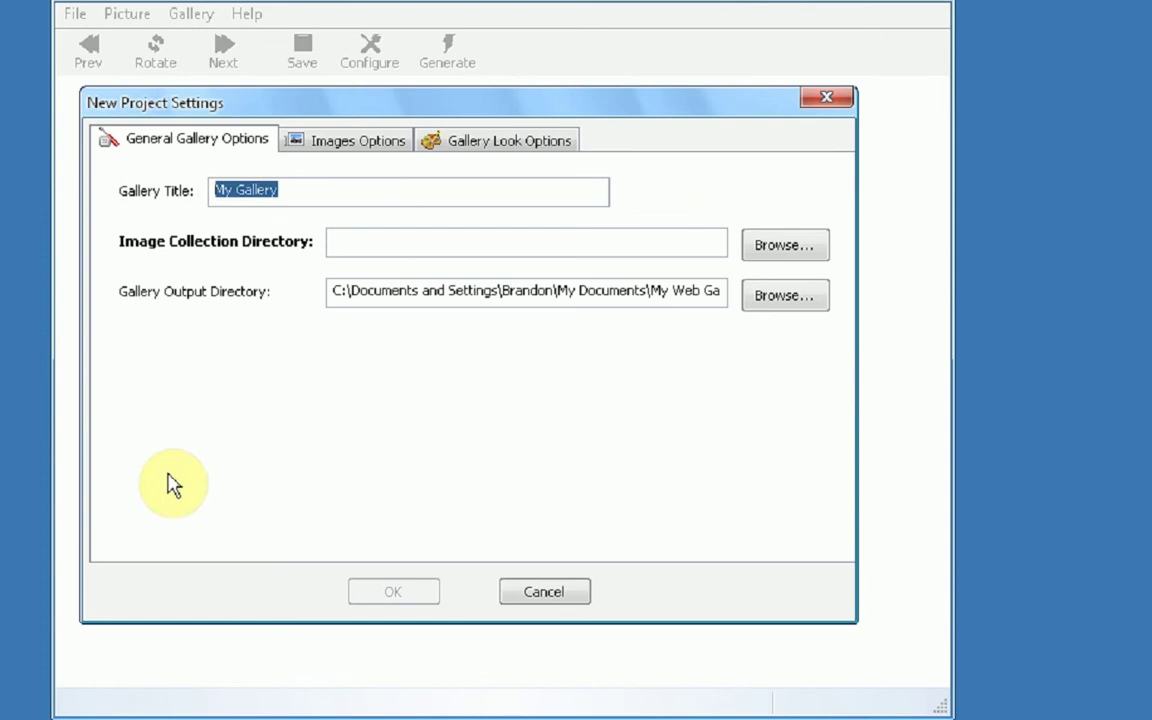
pyautogui.write('BrandonioProductions')
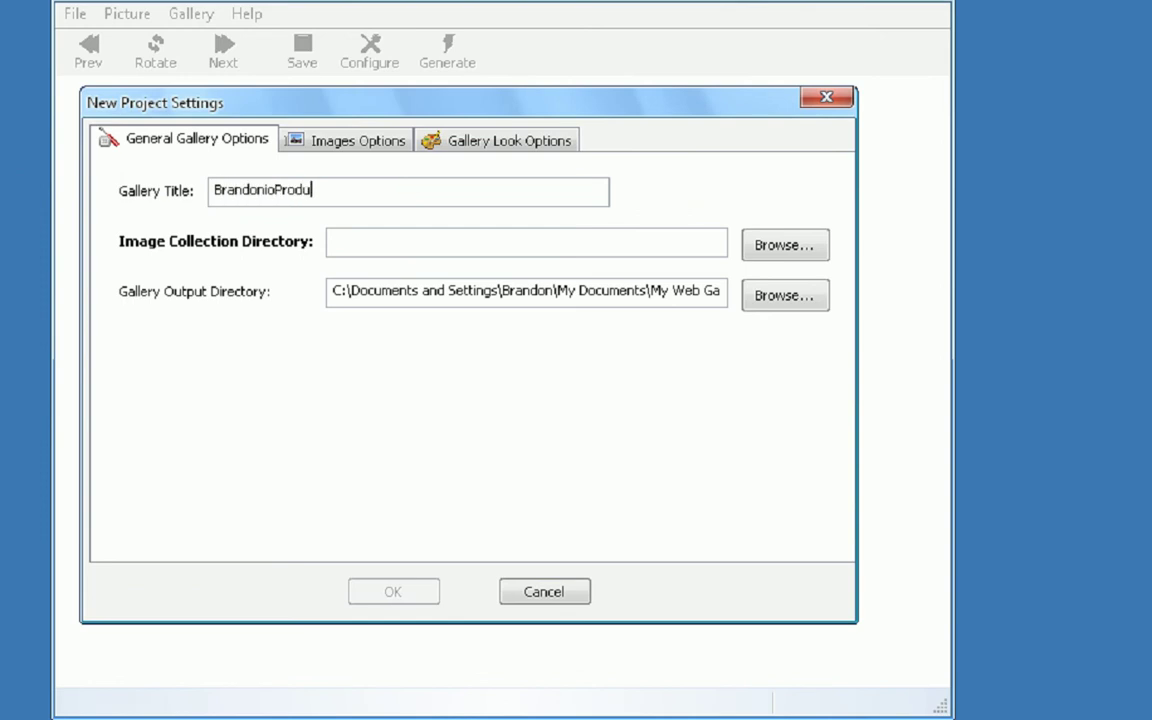
# Set the image source folder to My Pictures > C7 Stingray Concept and check the output path
pyautogui.click(783, 245)
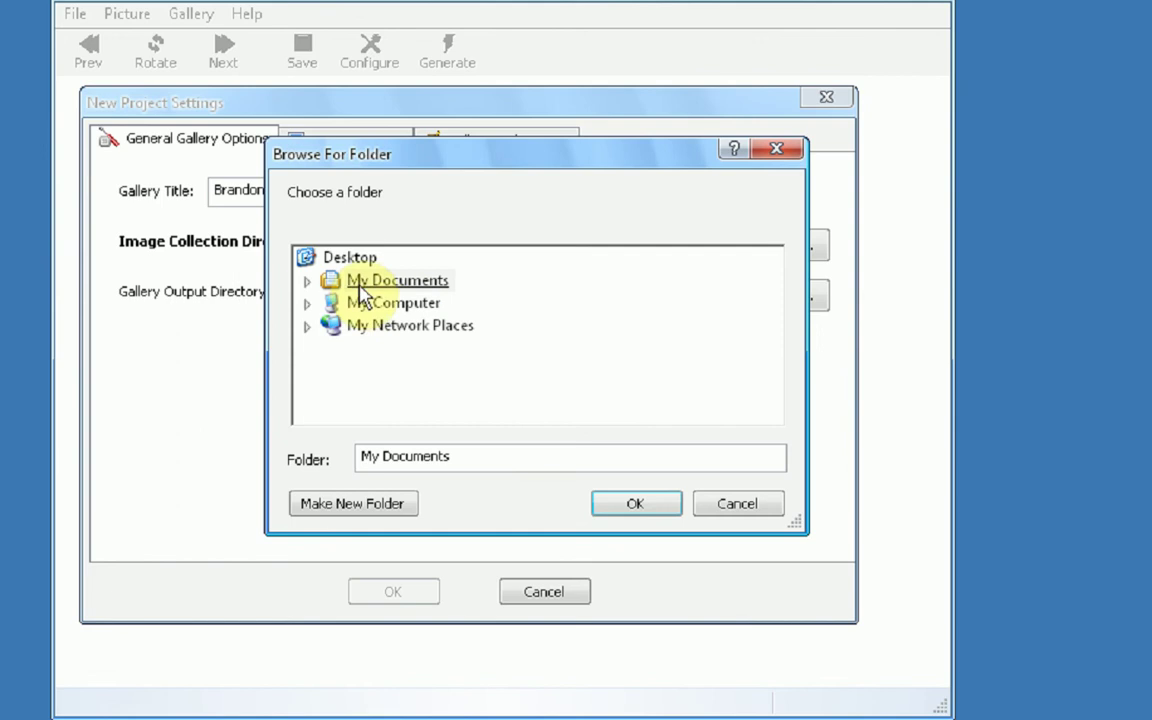
pyautogui.click(309, 282)
pyautogui.scroll(-3, 345, 292)
pyautogui.scroll(-7, 385, 350)
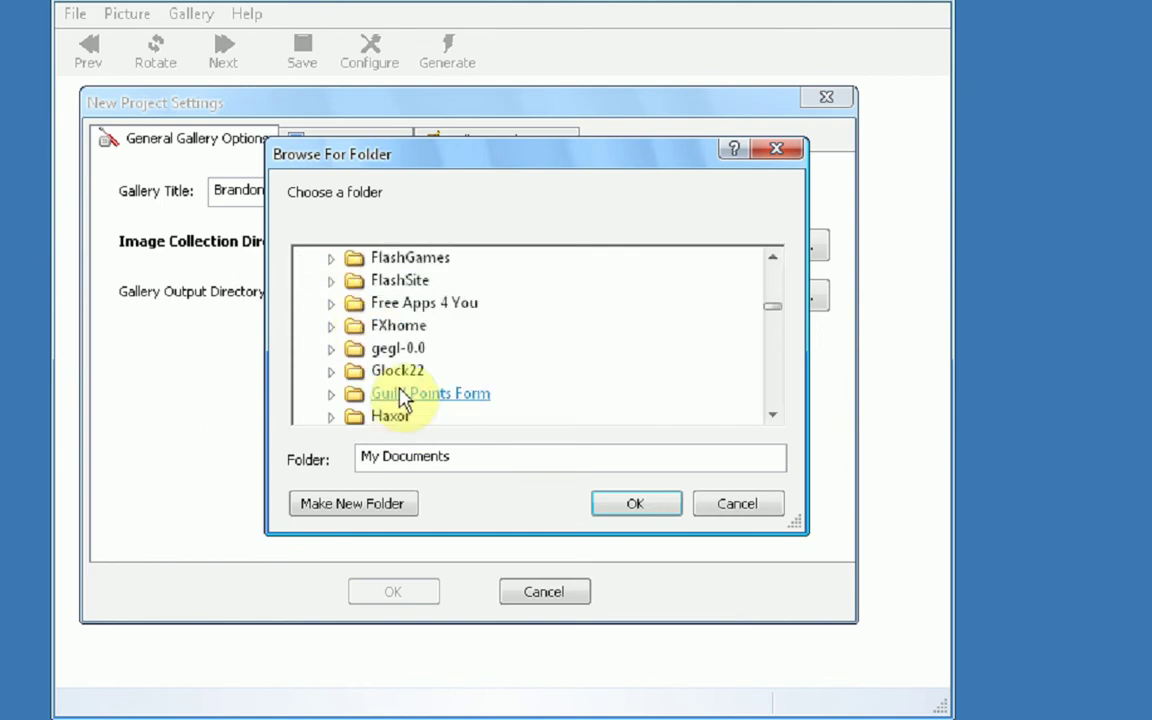
pyautogui.scroll(-4, 403, 397)
pyautogui.scroll(-1, 405, 395)
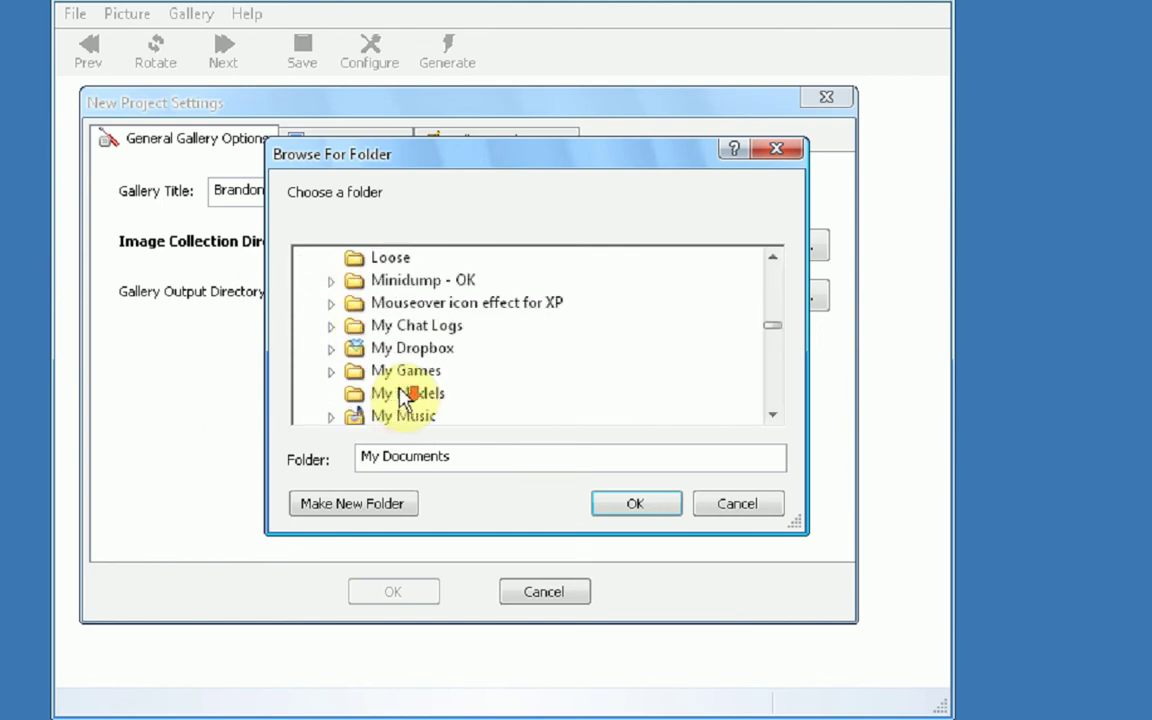
pyautogui.scroll(-1, 375, 392)
pyautogui.click(345, 373)
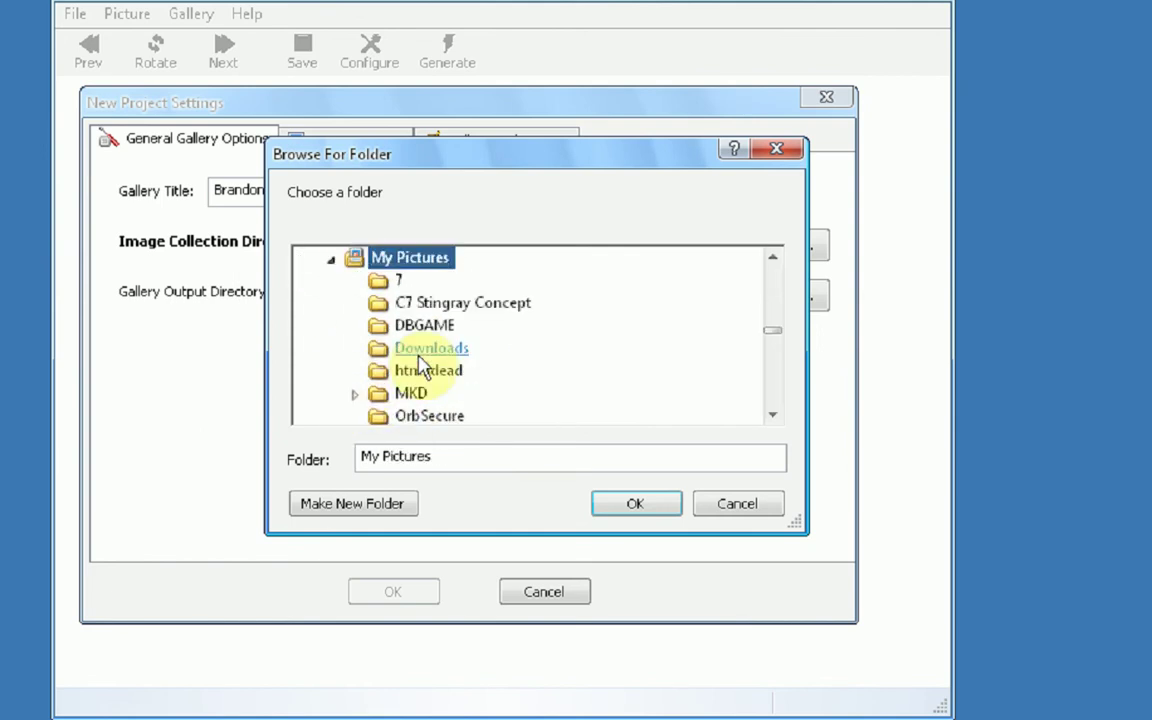
pyautogui.click(385, 303)
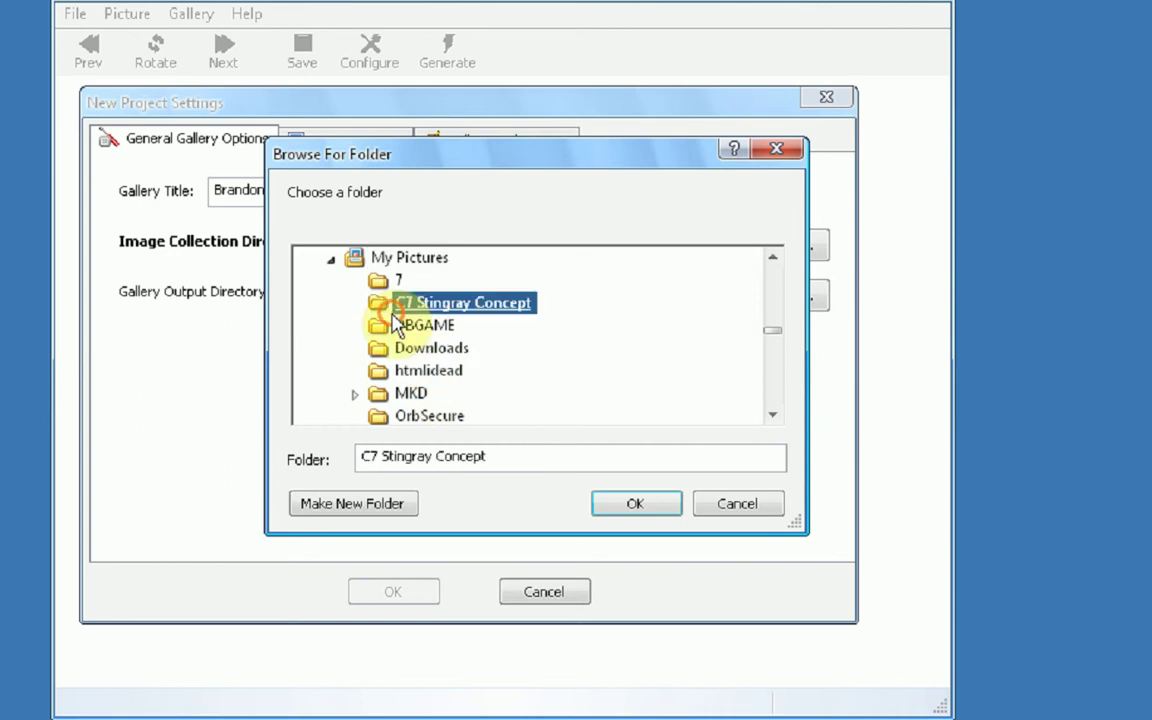
pyautogui.click(640, 505)
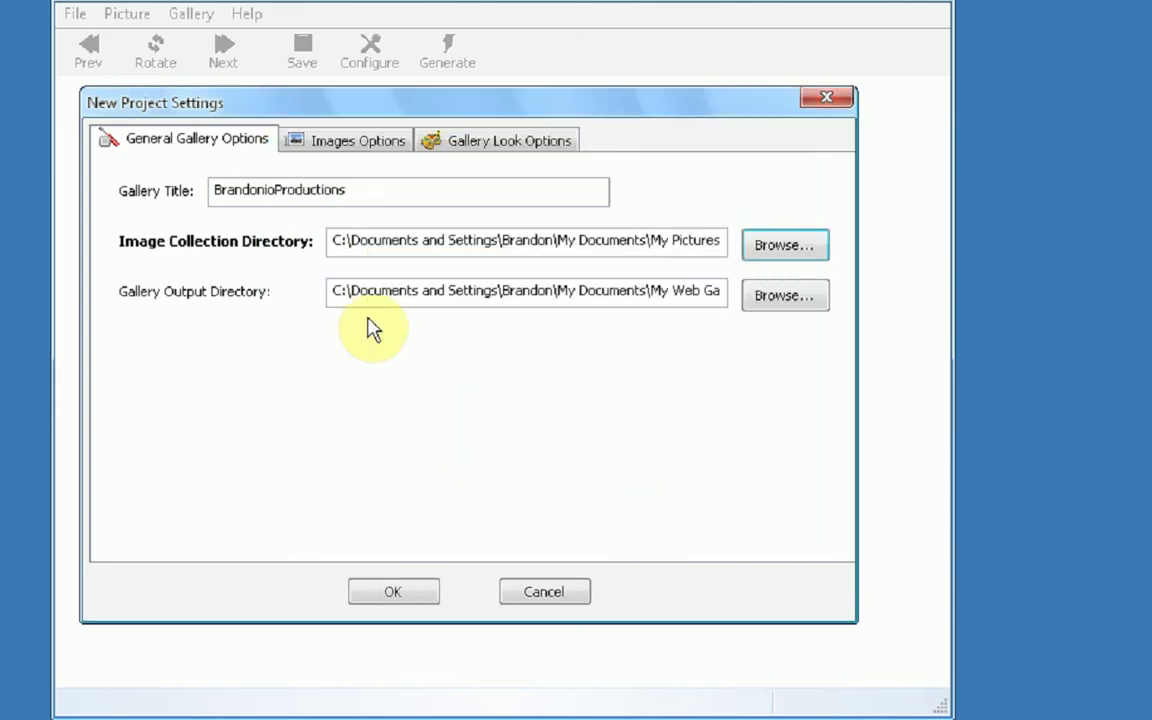
pyautogui.moveTo(329, 293); pyautogui.dragTo(797, 296)
pyautogui.click(687, 290)
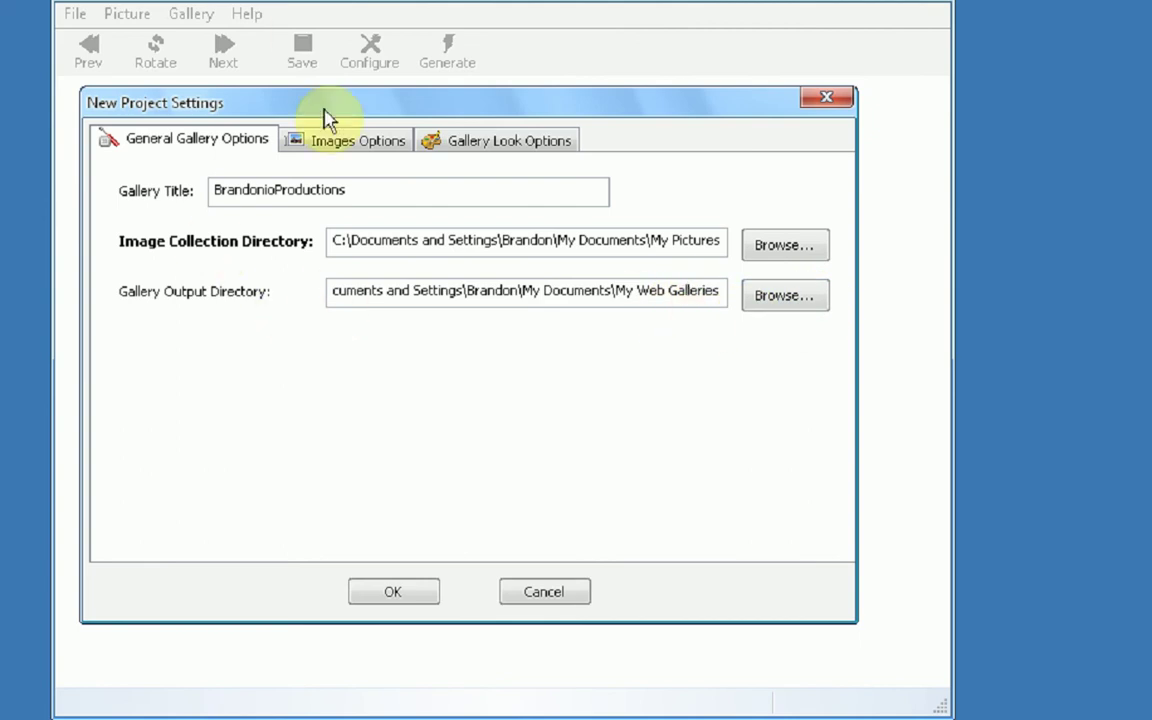
# Resize pictures to 1000 px and thumbnails to 200 px, enabling ZIP creation and auto contrast
pyautogui.click(330, 145)
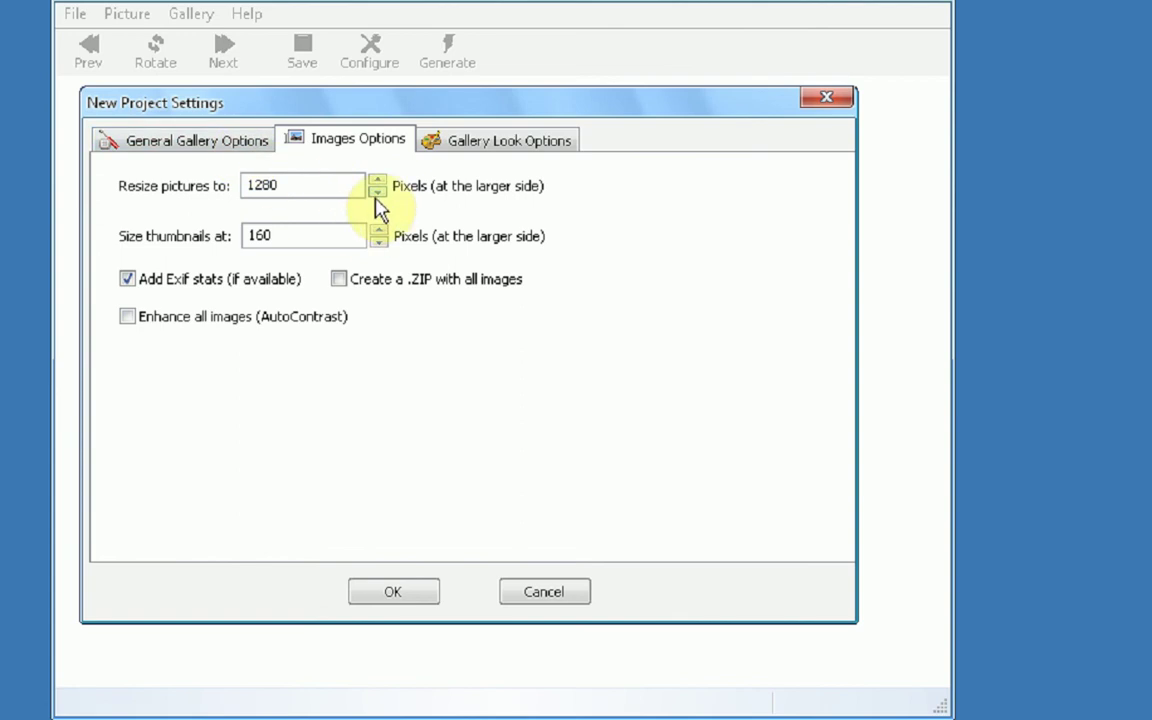
pyautogui.doubleClick(320, 186)
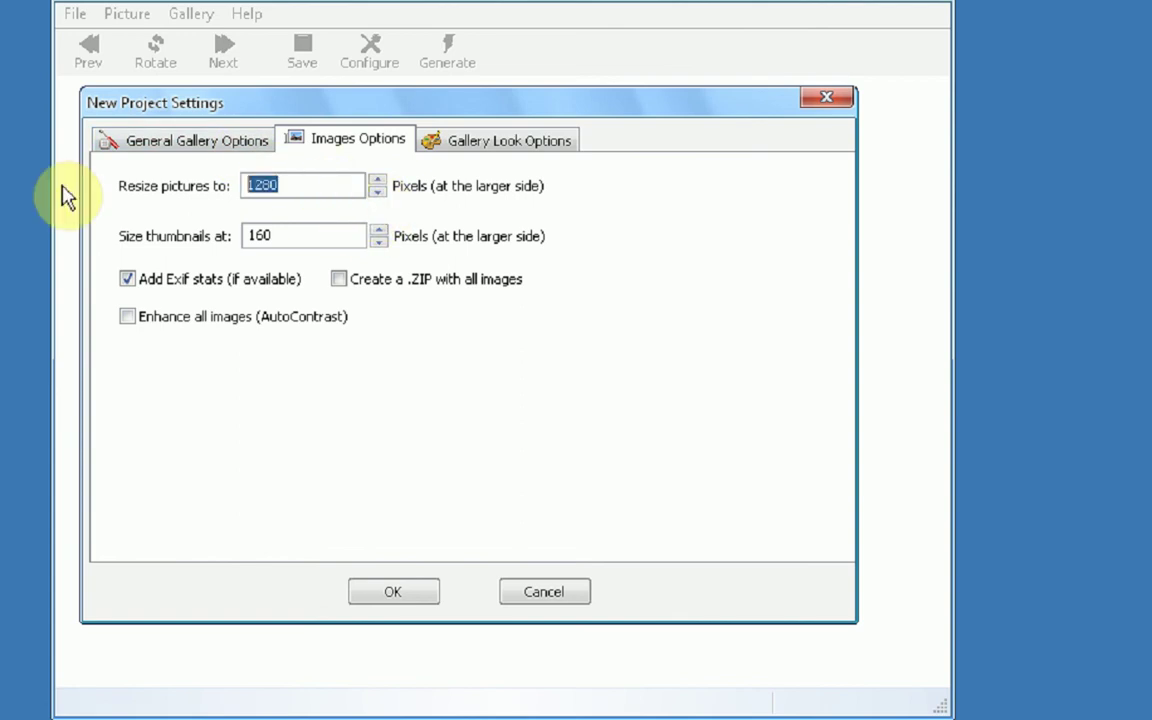
pyautogui.write('10')
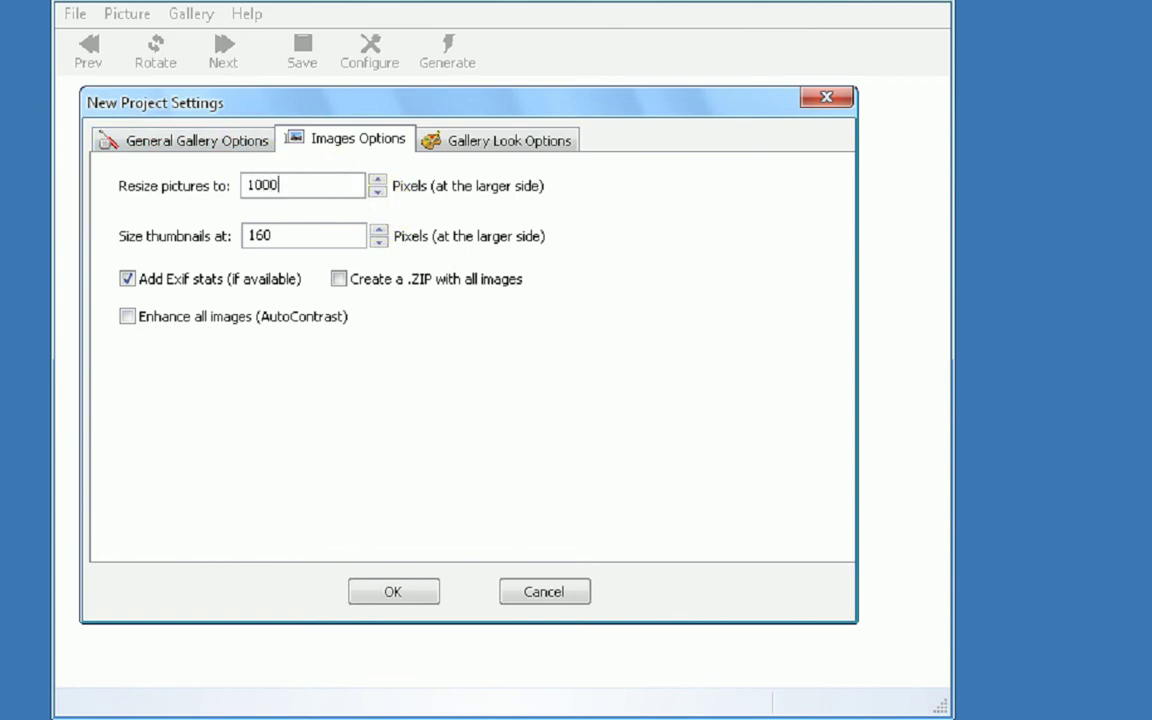
pyautogui.doubleClick(320, 237)
pyautogui.write('200')
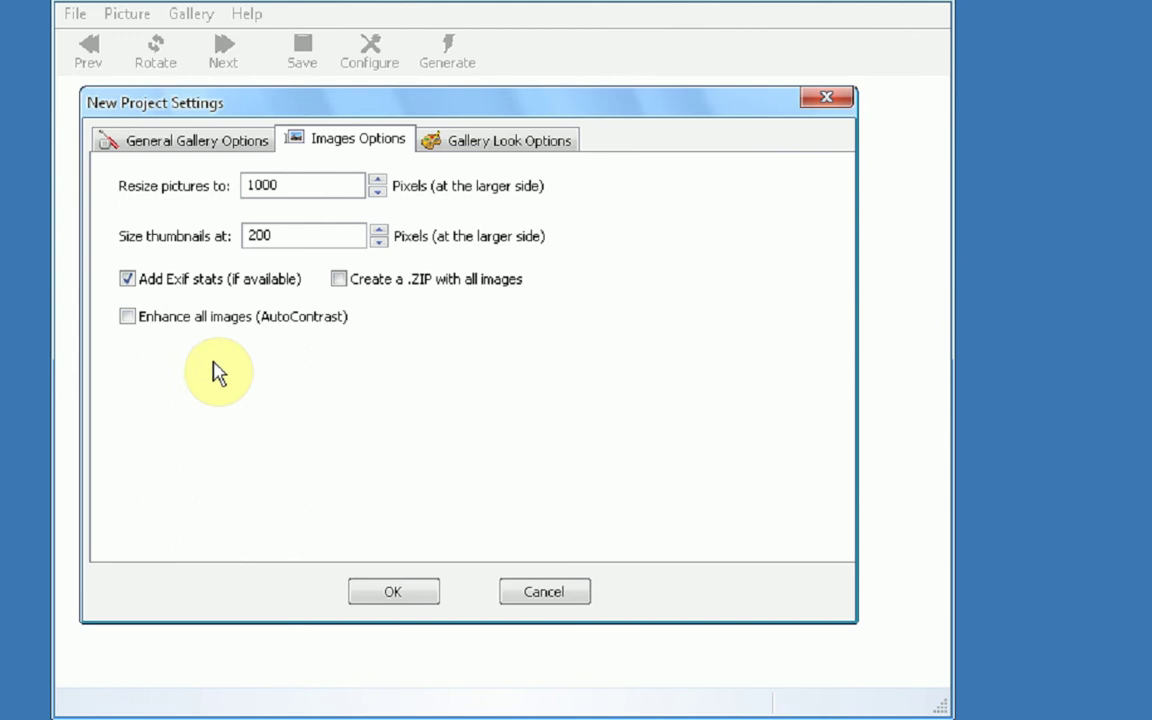
pyautogui.click(339, 280)
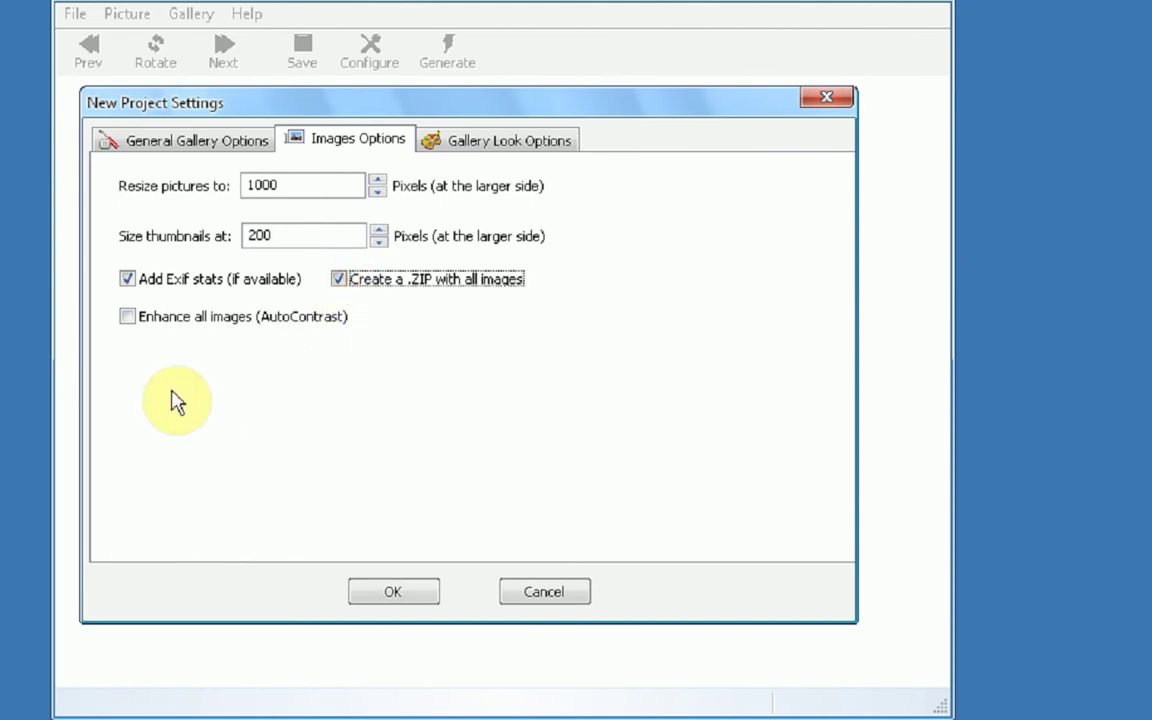
pyautogui.click(127, 318)
pyautogui.click(480, 136)
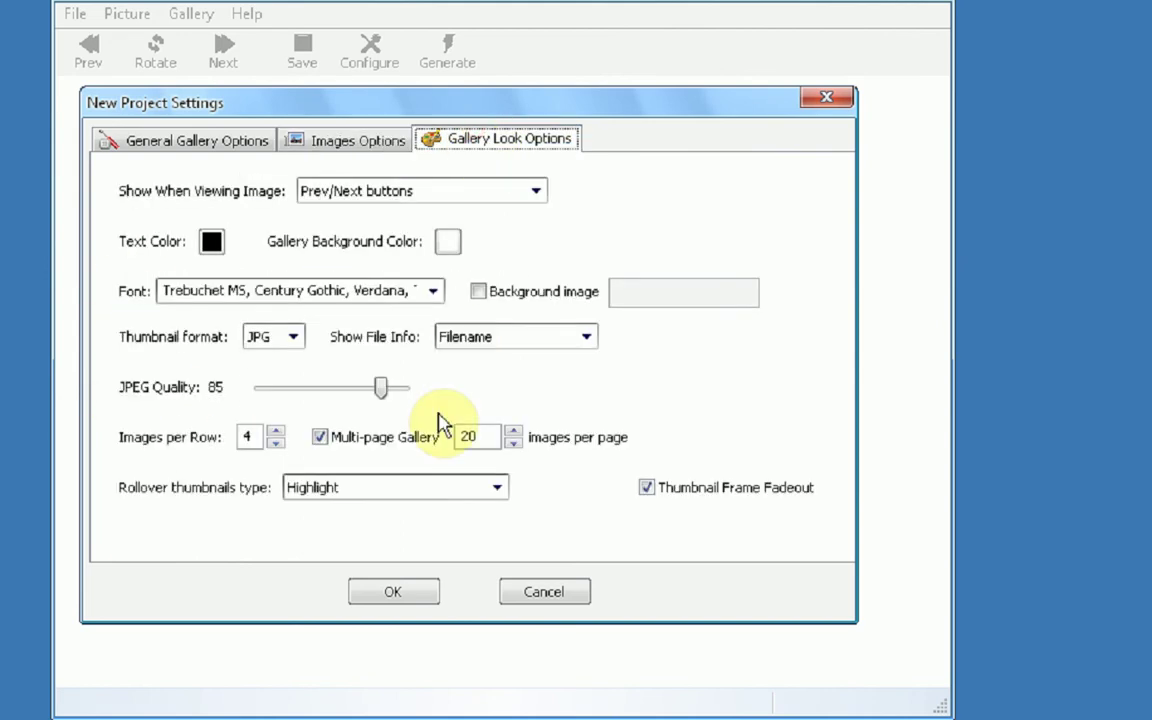
# Set Show When Viewing Image to Prev/Next & EXIF info and create the three-picture project
pyautogui.click(528, 200)
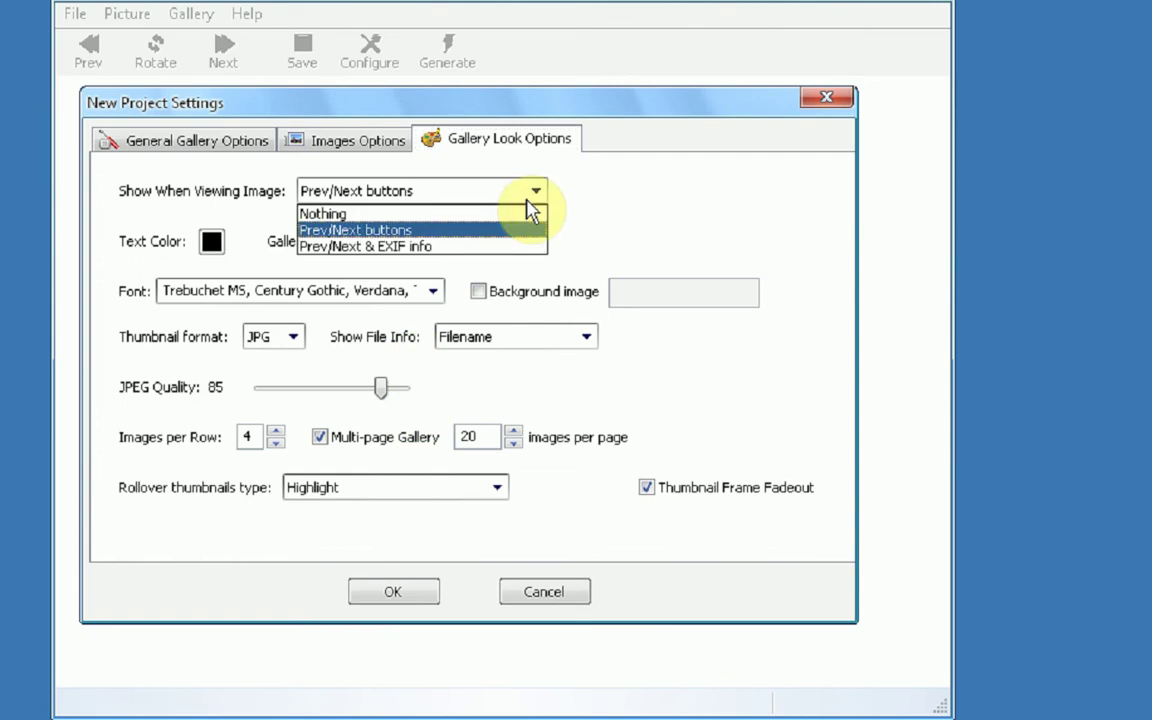
pyautogui.click(435, 247)
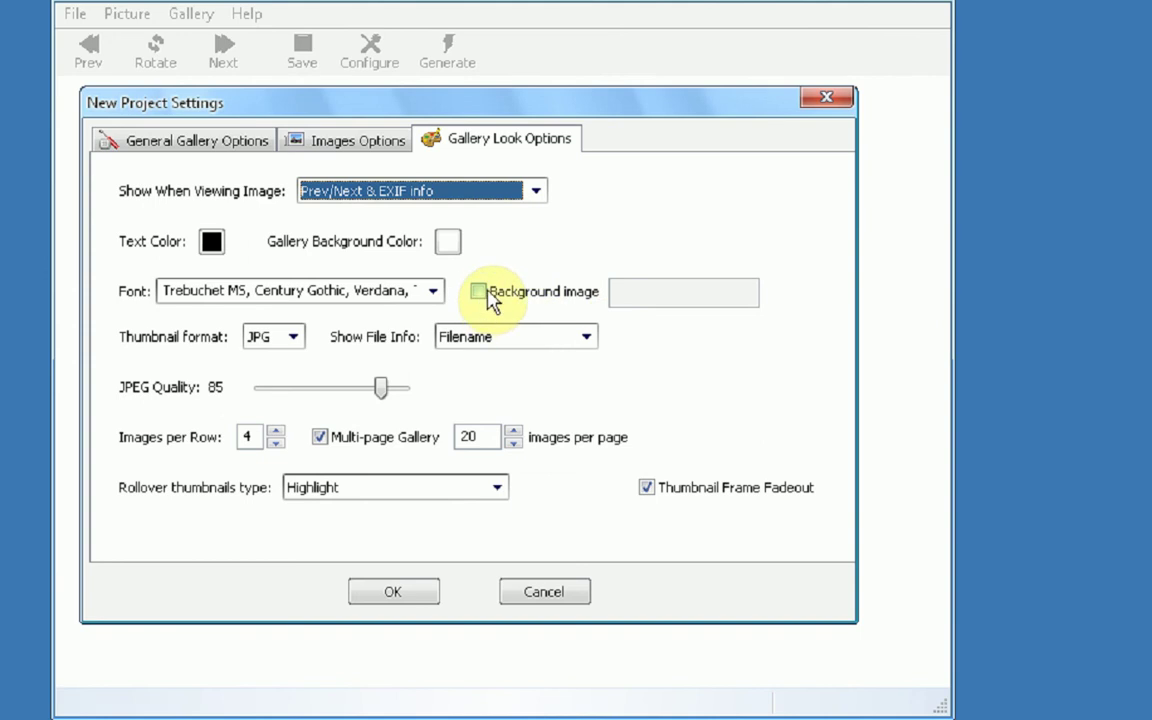
pyautogui.click(393, 593)
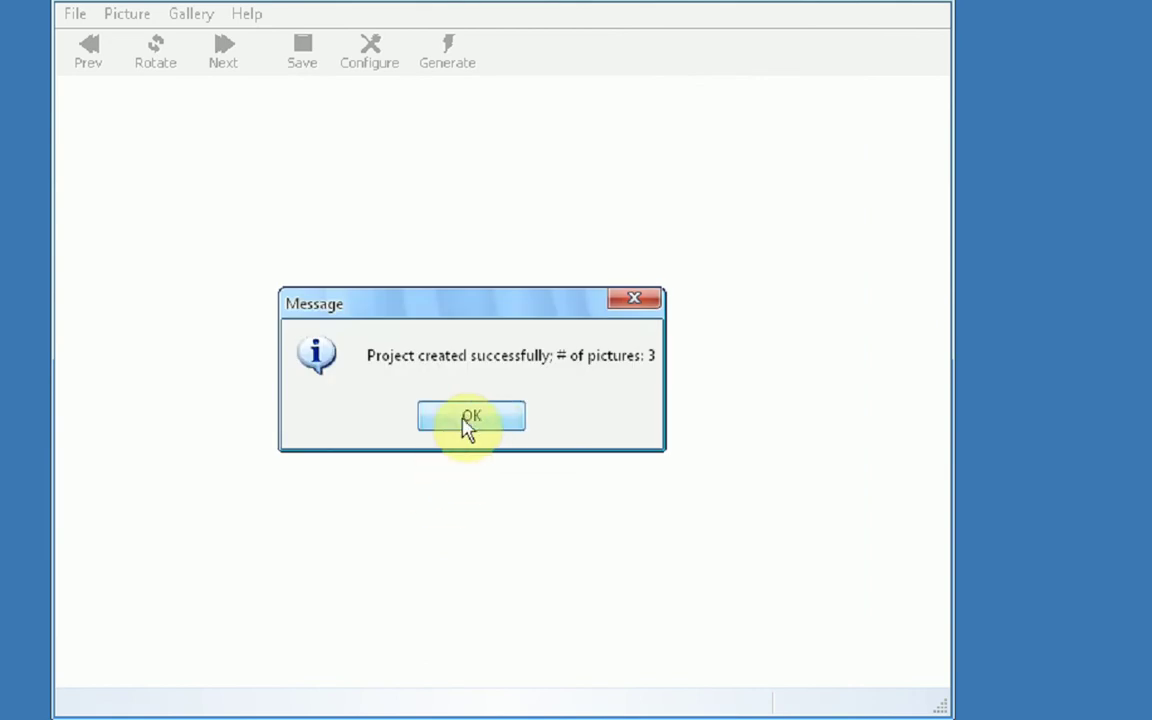
# Dismiss the project message, generate the BrandonioProductions HTML gallery, and bring up the Start menu
pyautogui.click(468, 426)
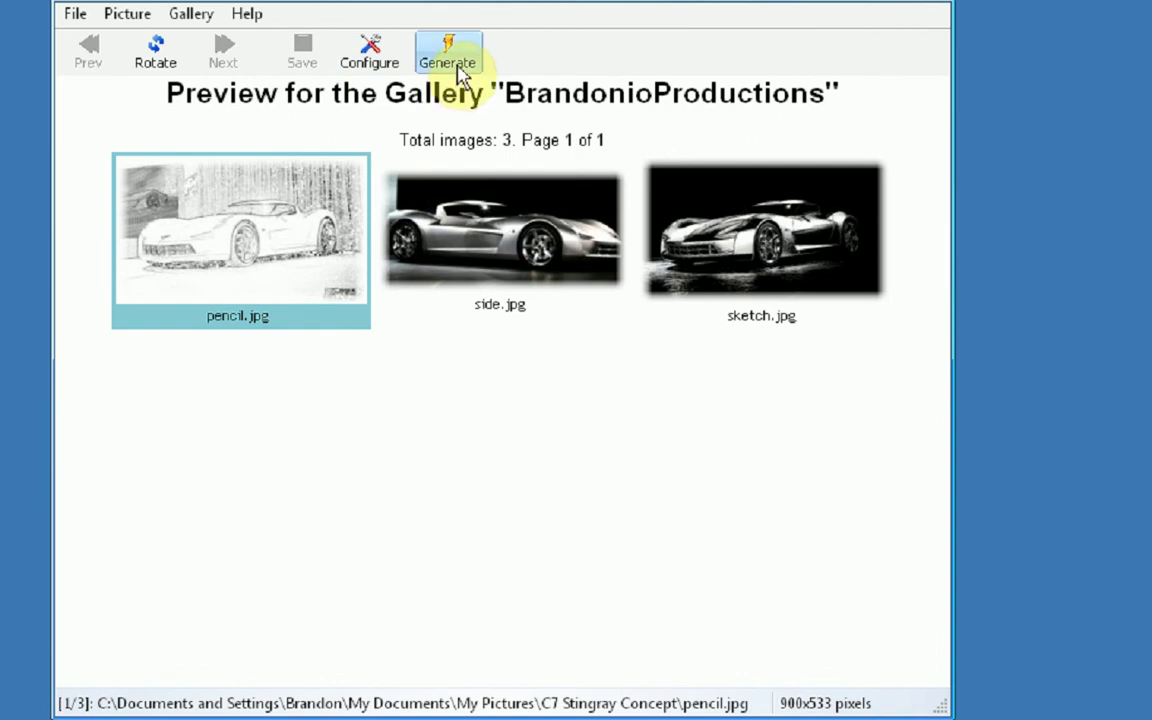
pyautogui.click(459, 76)
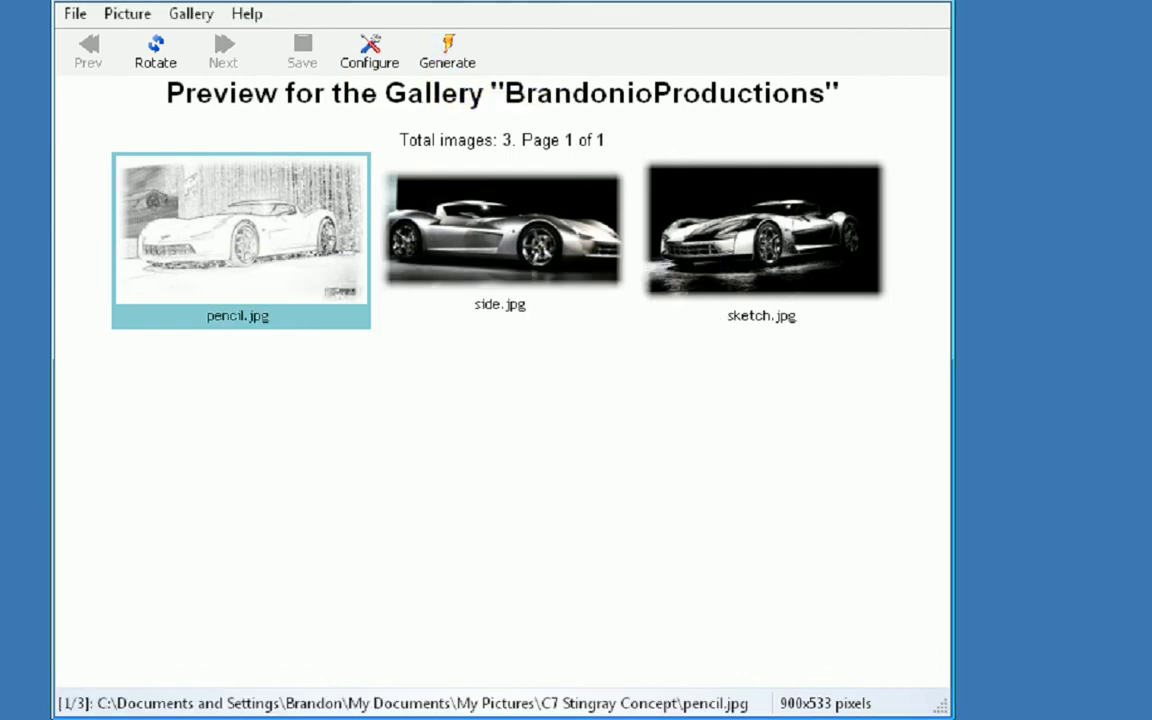
pyautogui.press('super')
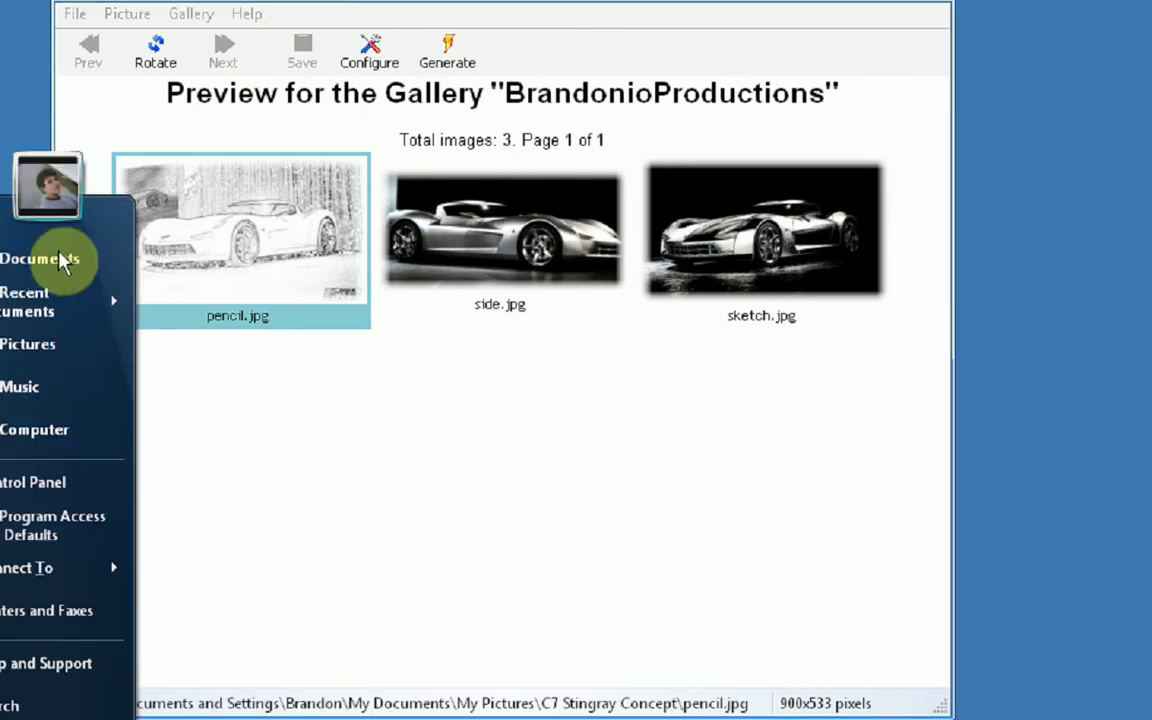
# Go through Documents into My Web Galleries to reach the gallery output folder
pyautogui.click(239, 414)
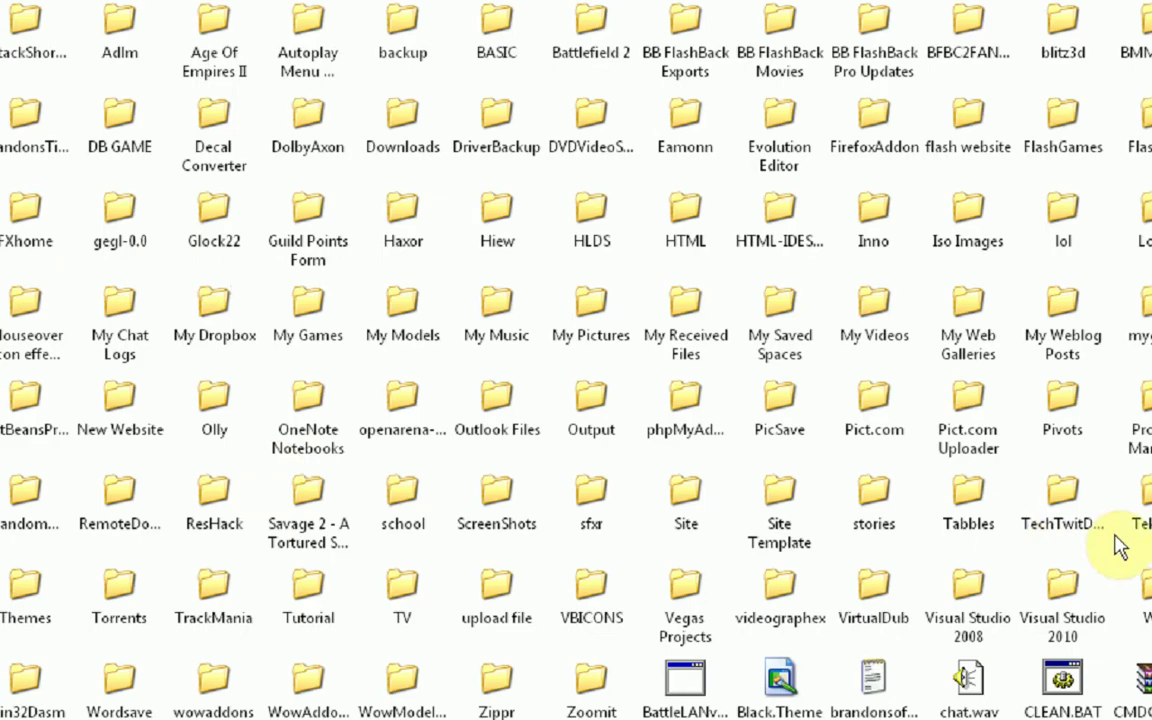
pyautogui.scroll(-2, 375, 558)
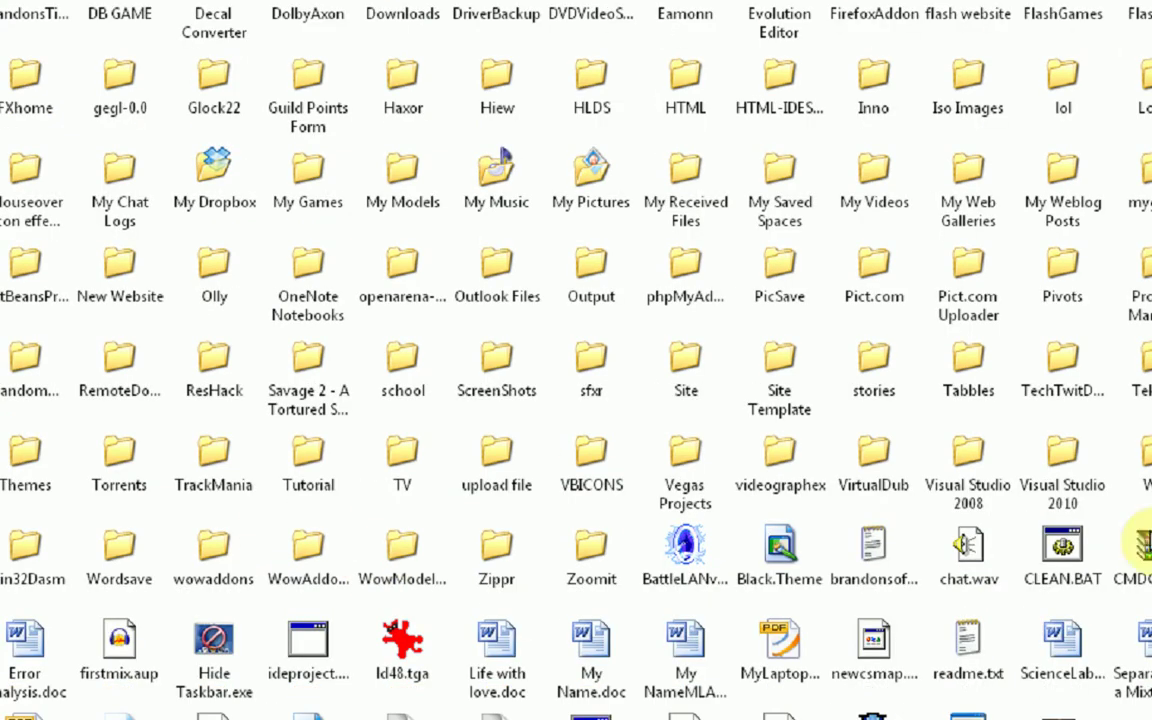
pyautogui.click(119, 180)
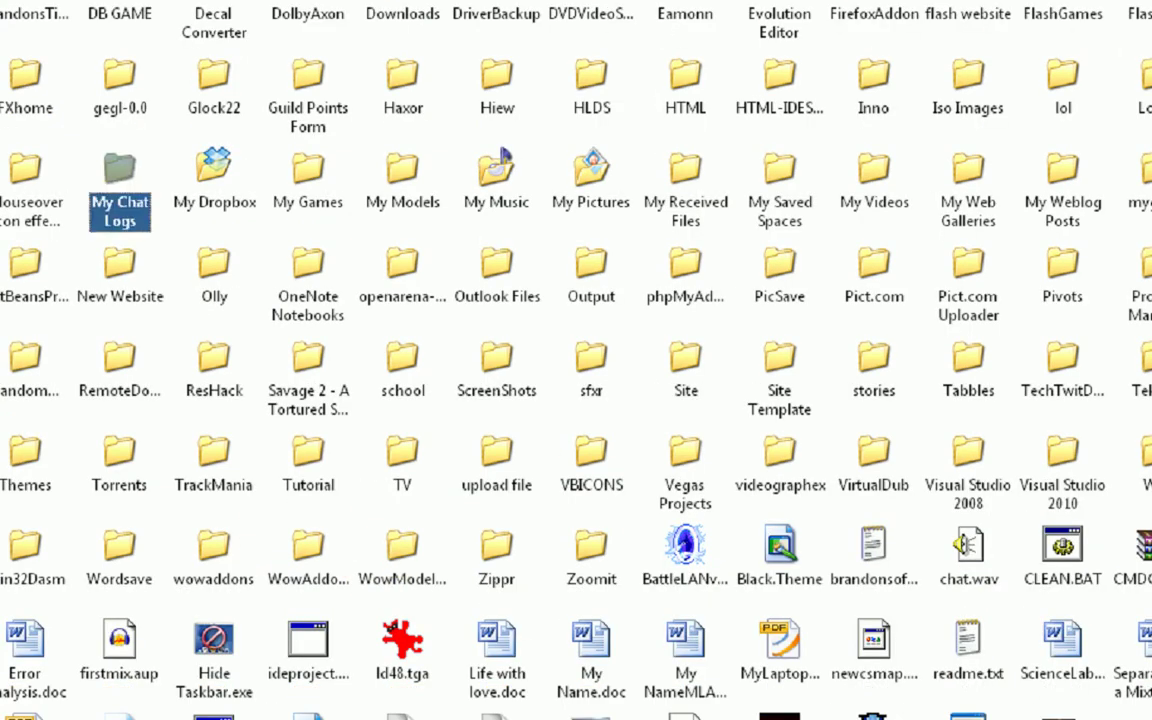
pyautogui.click(965, 175)
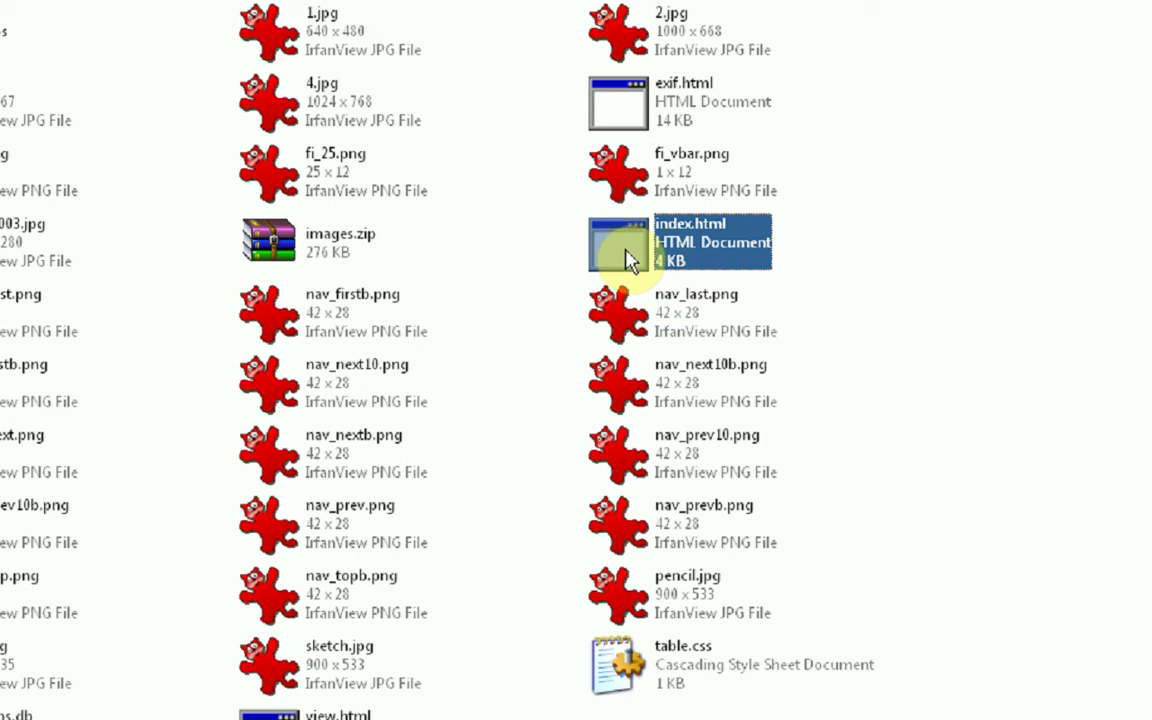
# Open index.html in the browser and highlight then clear the BrandonioProductions title
pyautogui.doubleClick(628, 258)
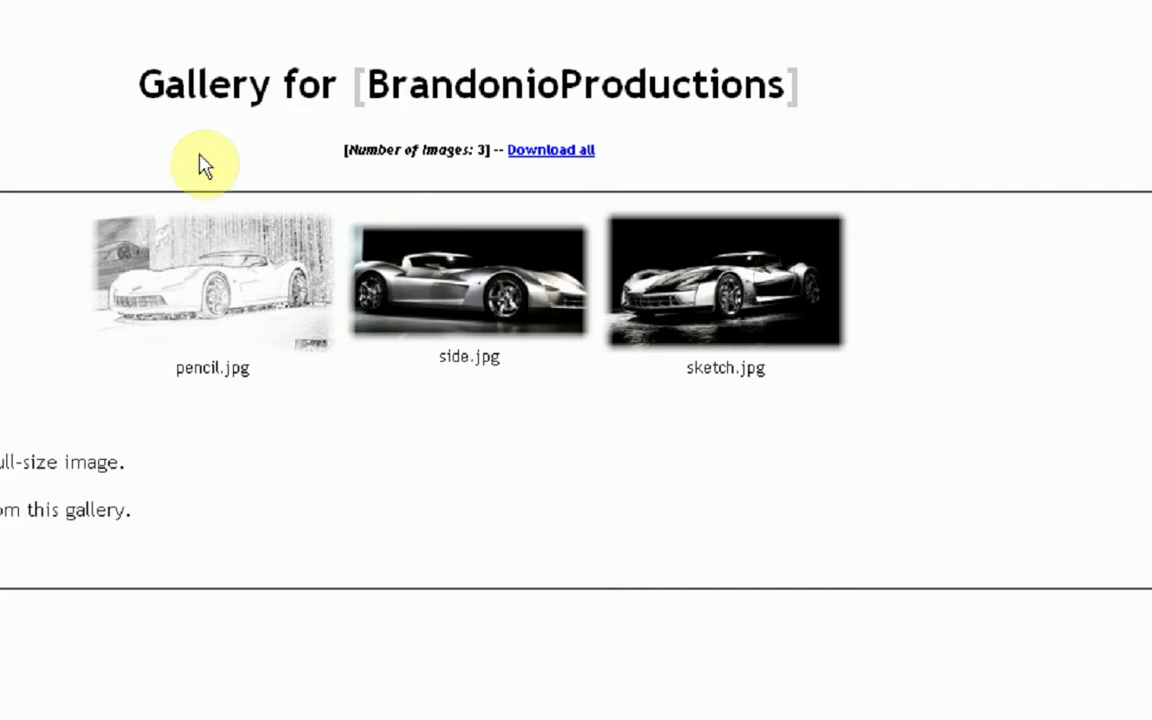
pyautogui.click(111, 80)
pyautogui.moveTo(175, 90); pyautogui.dragTo(931, 98)
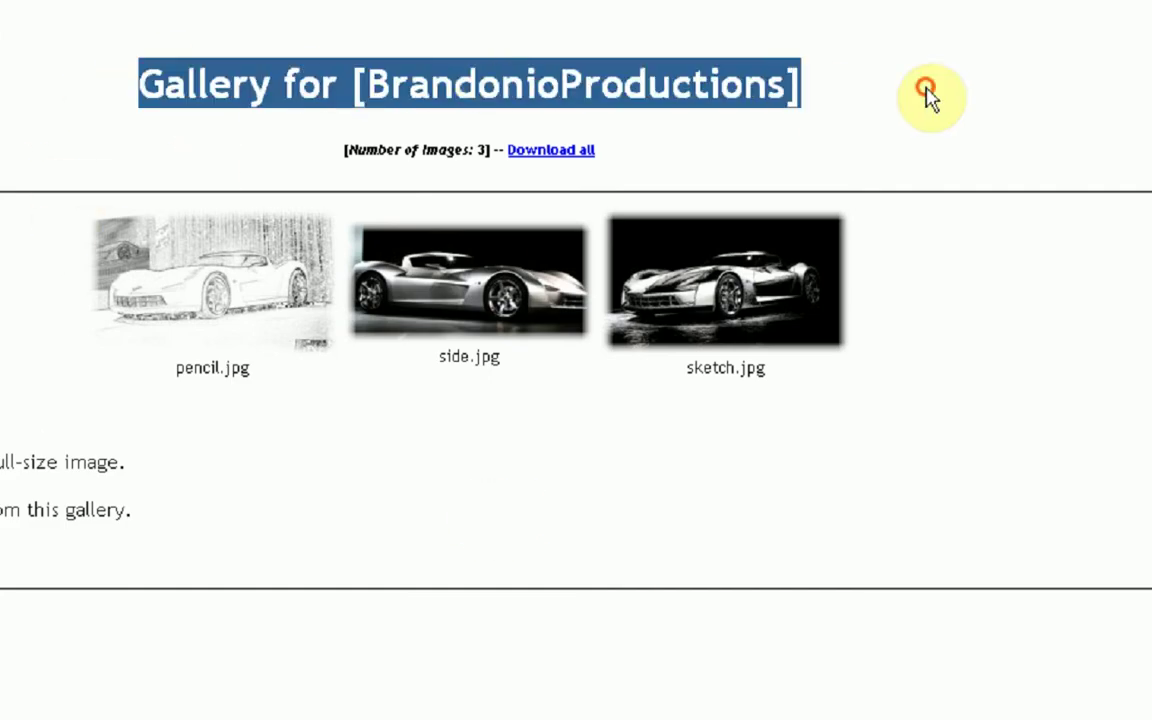
pyautogui.click(931, 98)
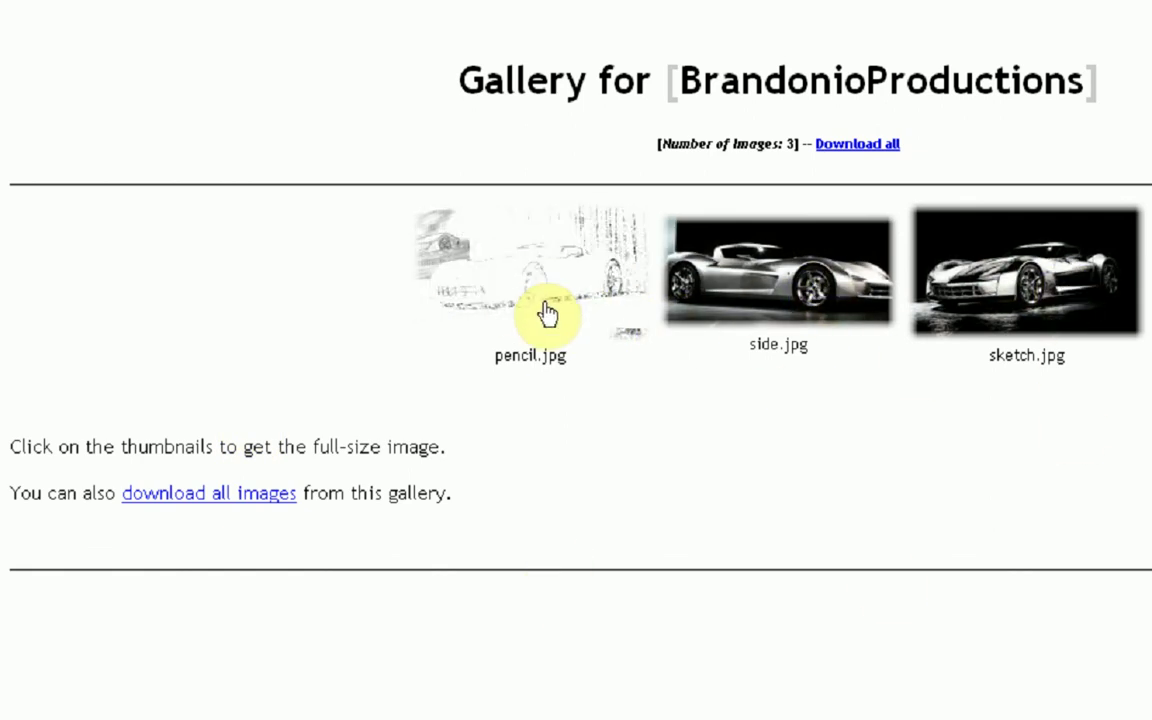
# View pencil.jpg full size, page to side.jpg, then back to pencil.jpg and the thumbnail index
pyautogui.click(547, 313)
pyautogui.scroll(-1, 1000, 550)
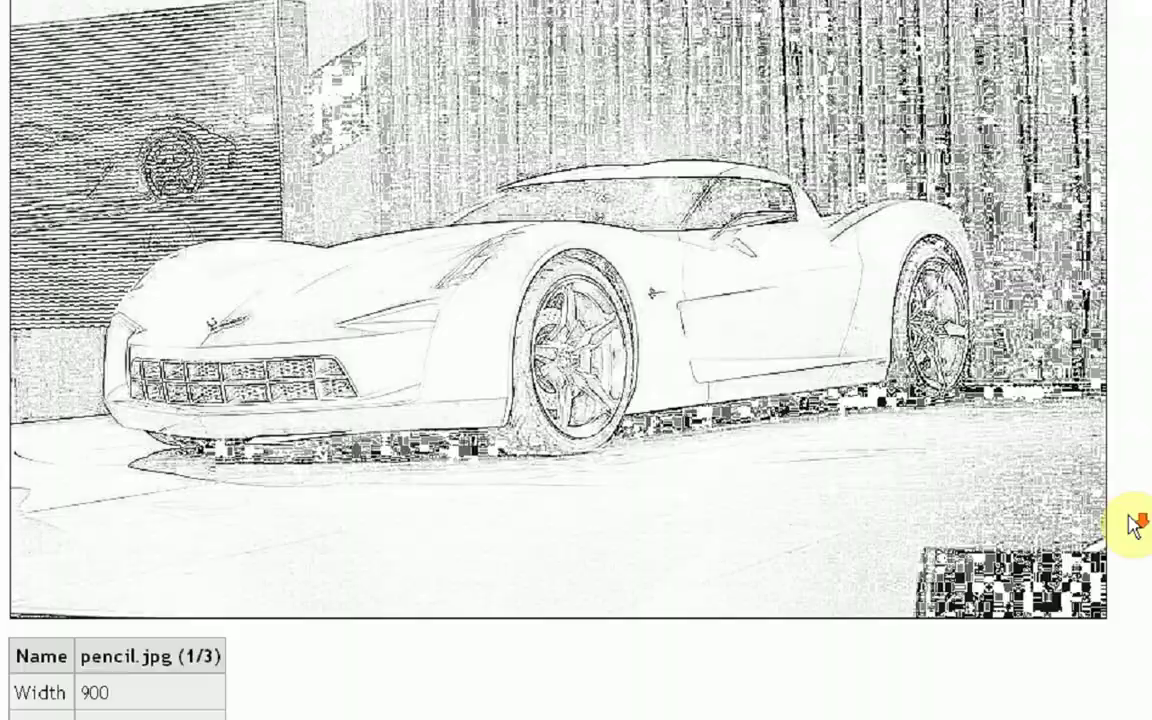
pyautogui.scroll(1, 930, 577)
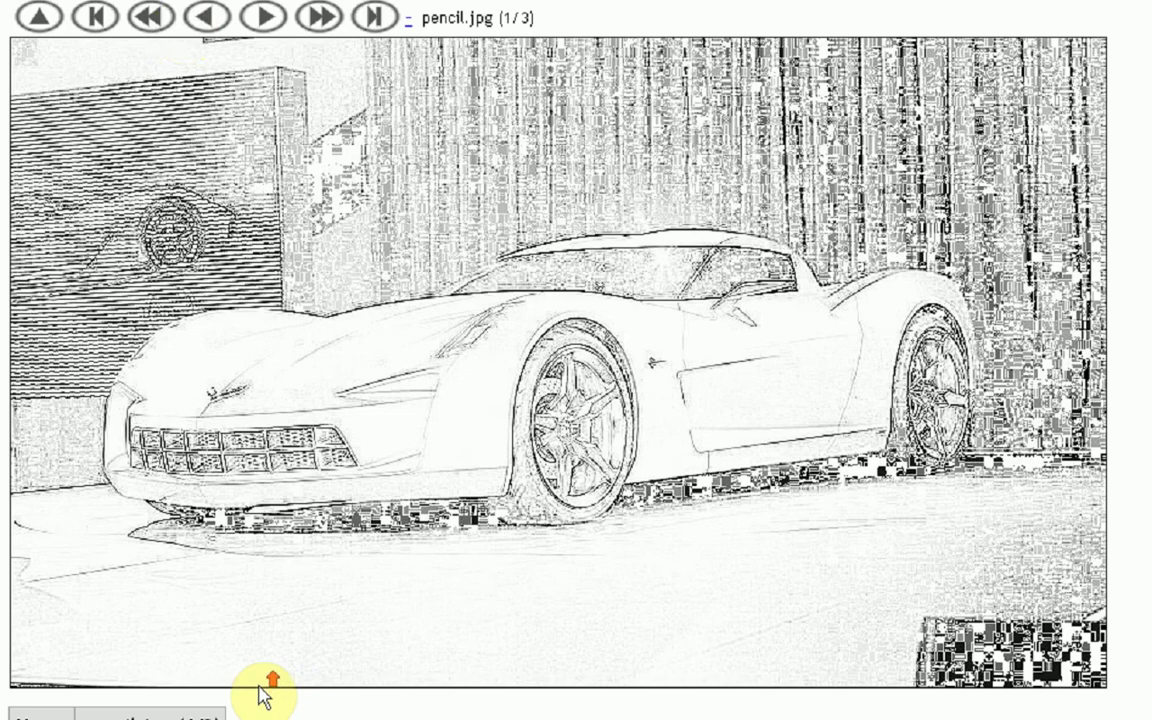
pyautogui.click(273, 17)
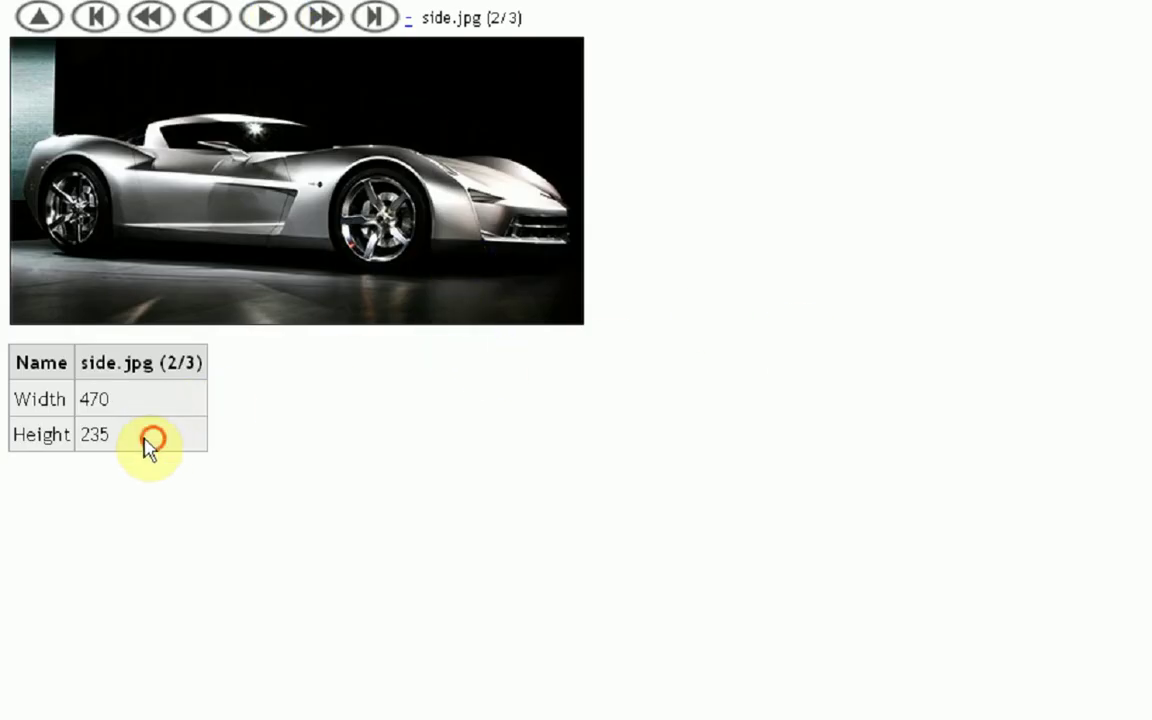
pyautogui.moveTo(152, 440); pyautogui.dragTo(20, 390)
pyautogui.click(129, 398)
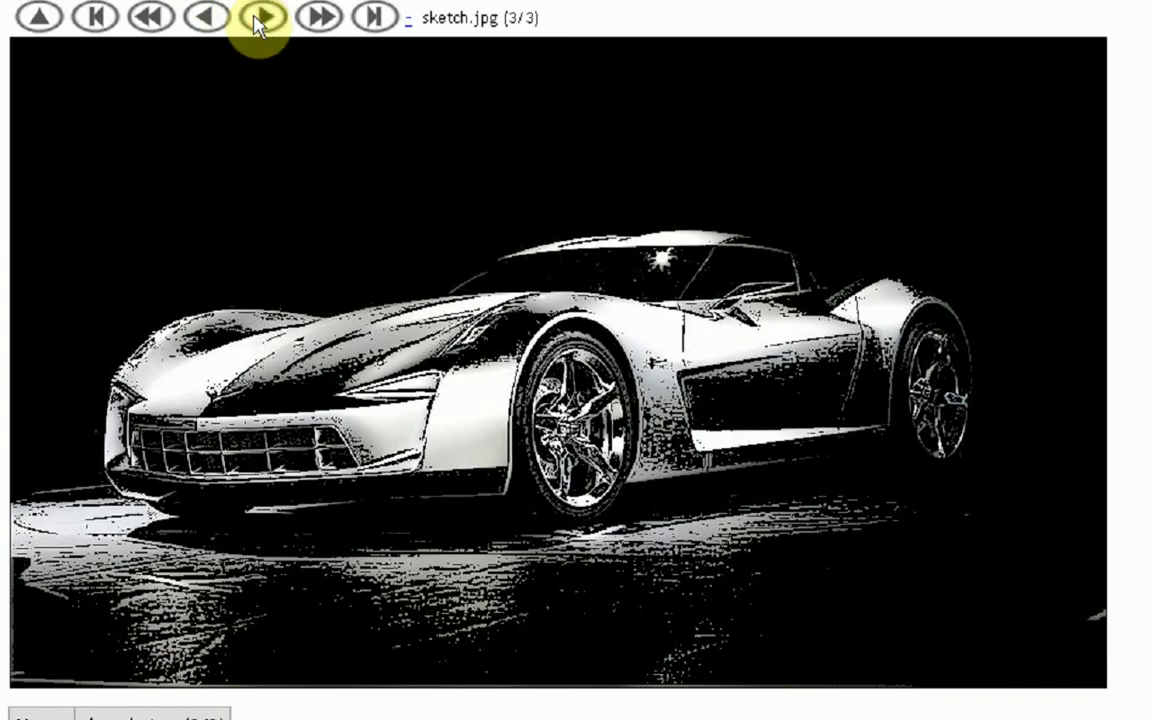
pyautogui.click(206, 20)
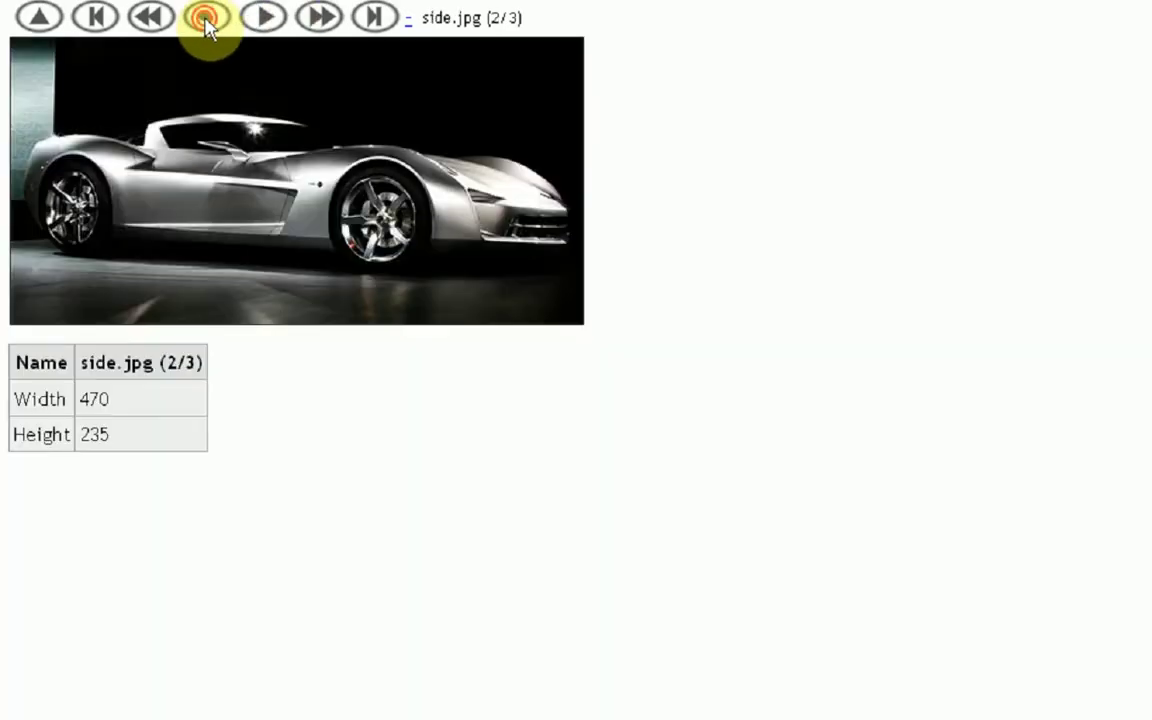
pyautogui.click(40, 18)
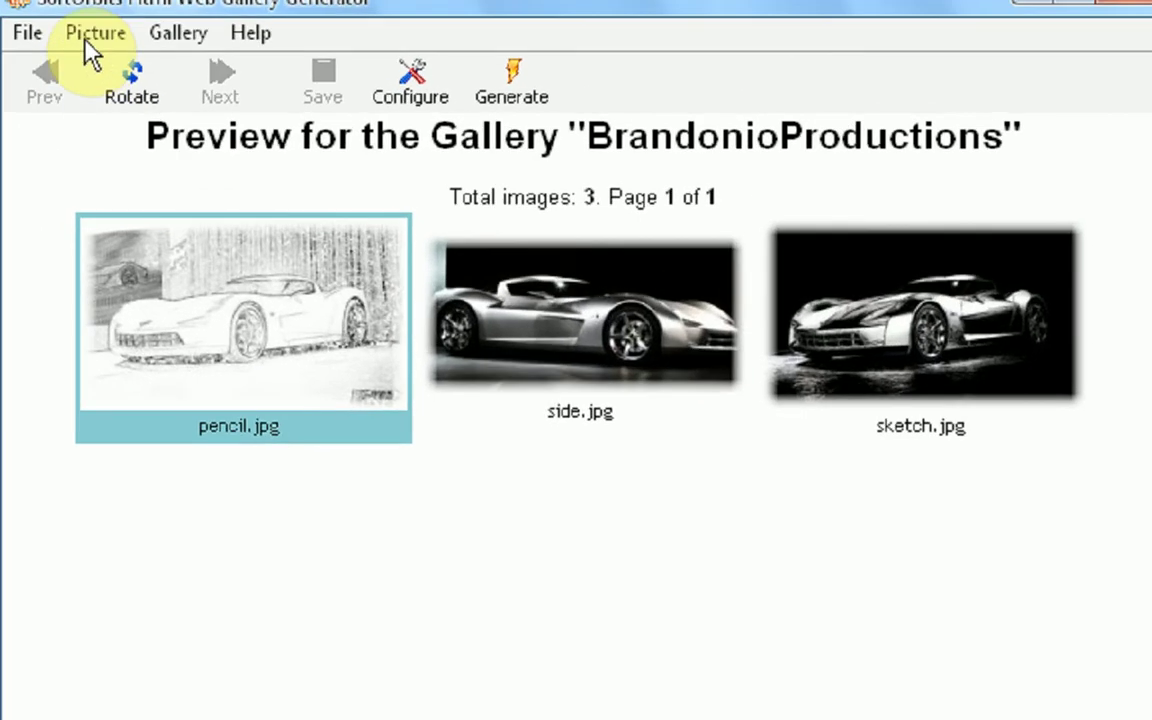
# Rename pencil.jpg to FDAUAHUGFAHUGIOG.jpg with Picture > Rename/Annotate
pyautogui.click(97, 33)
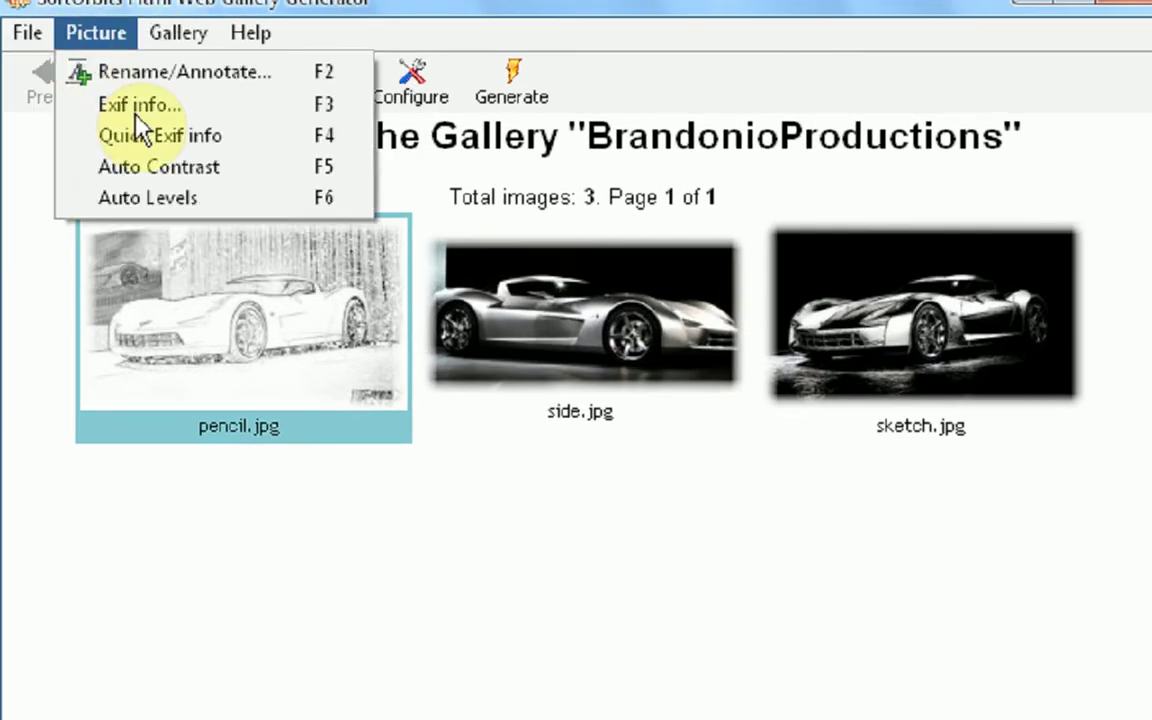
pyautogui.click(560, 259)
pyautogui.click(316, 316)
pyautogui.click(100, 33)
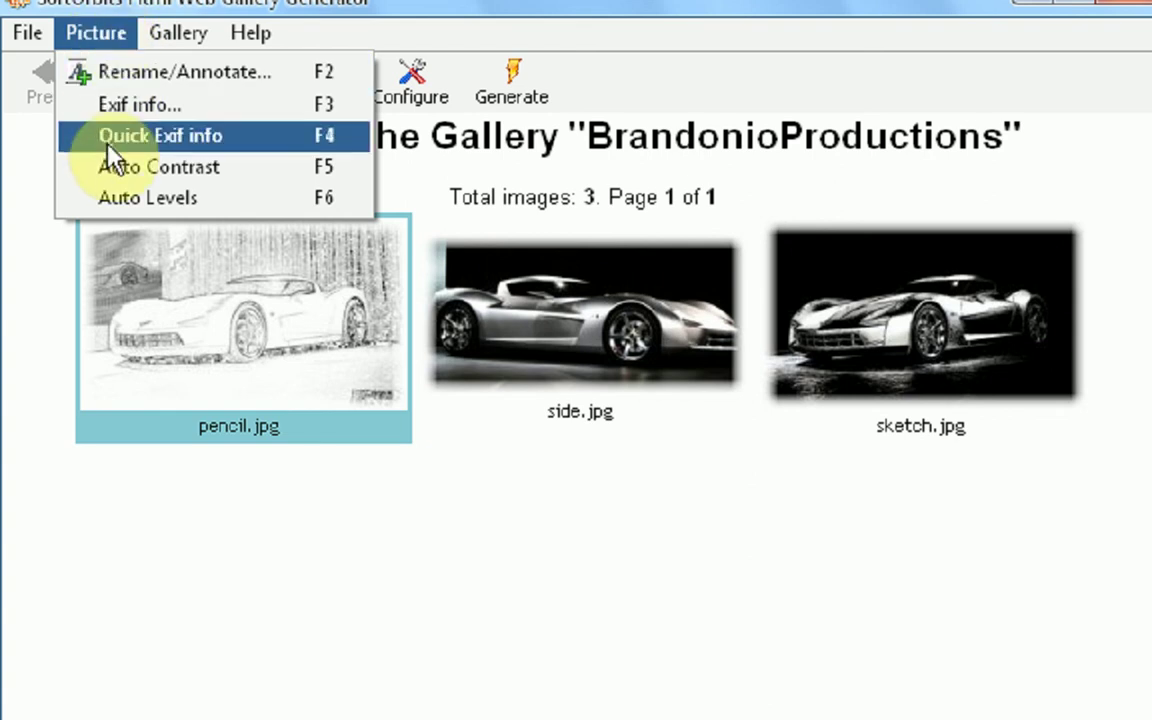
pyautogui.click(108, 62)
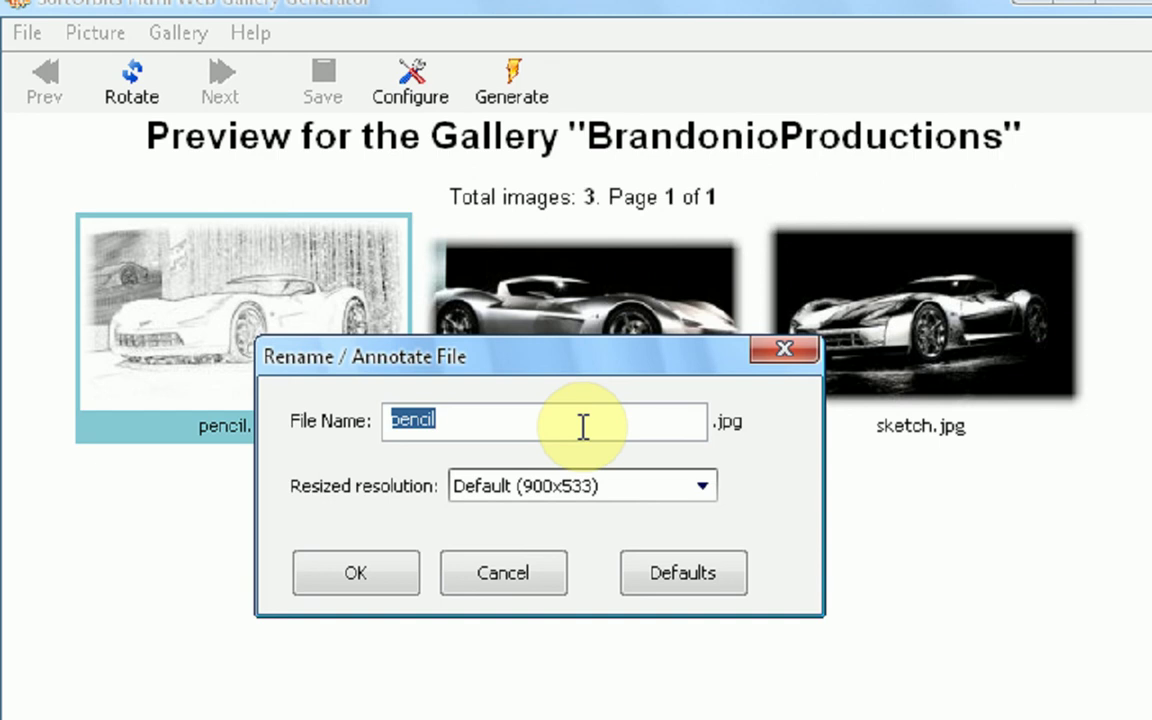
pyautogui.write('FDAUAHUGFAHUGIOG')
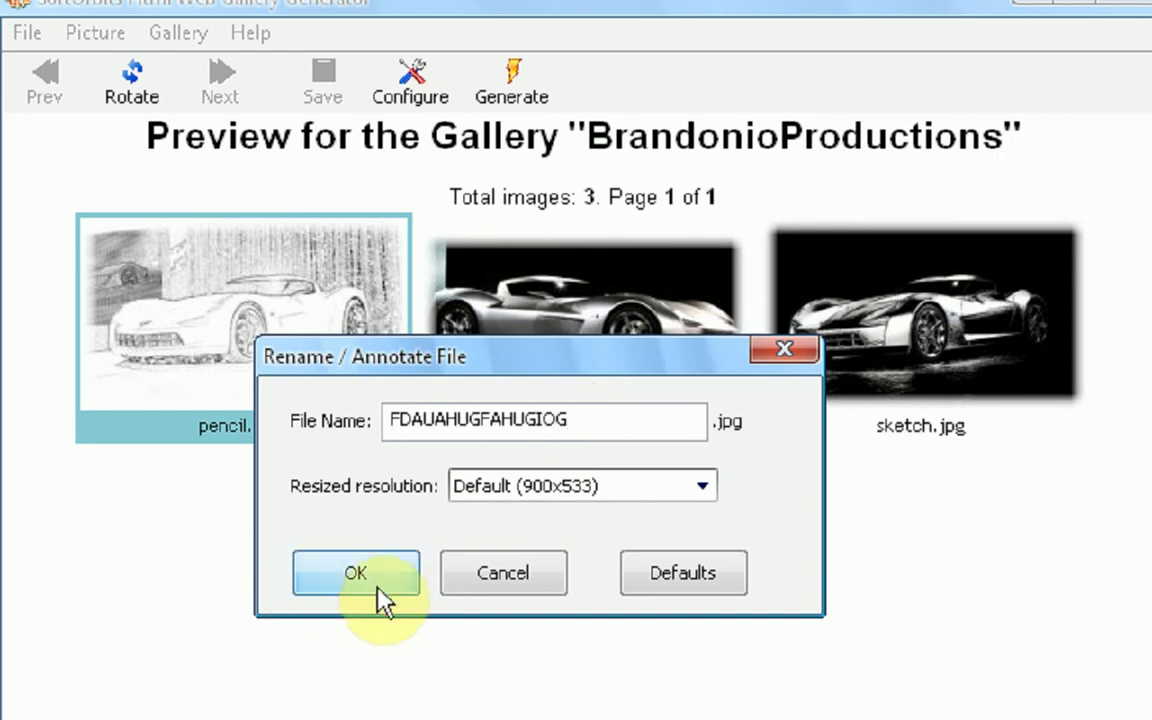
pyautogui.click(352, 576)
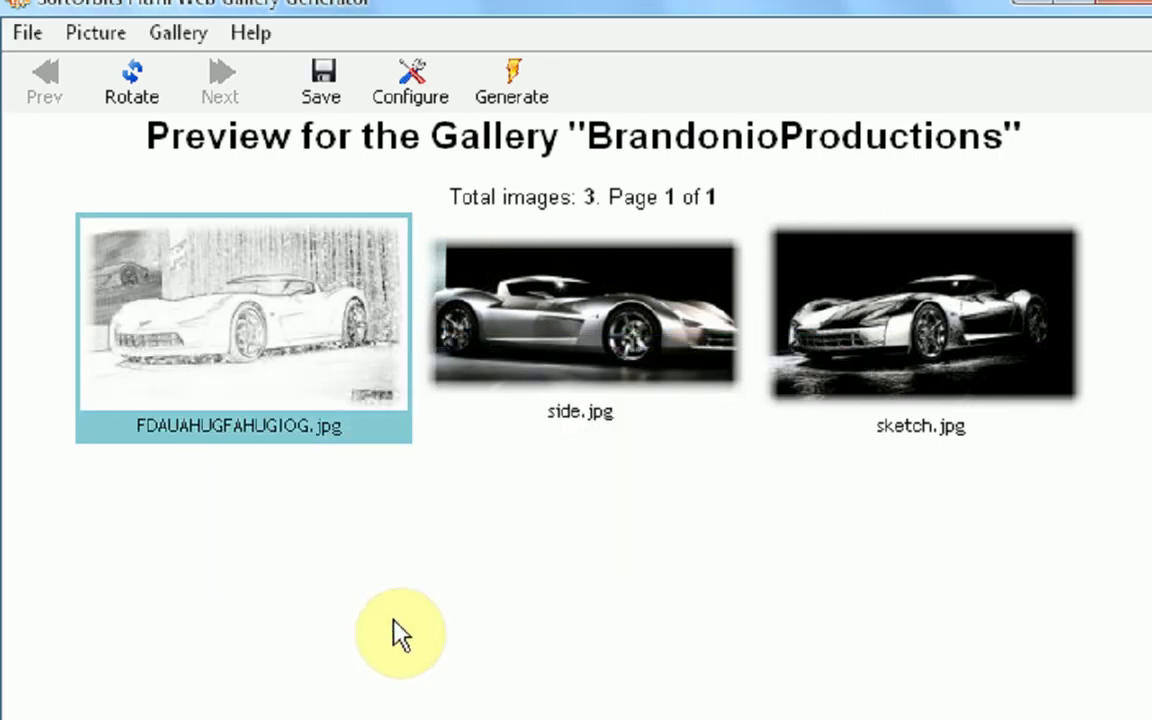
pyautogui.click(506, 96)
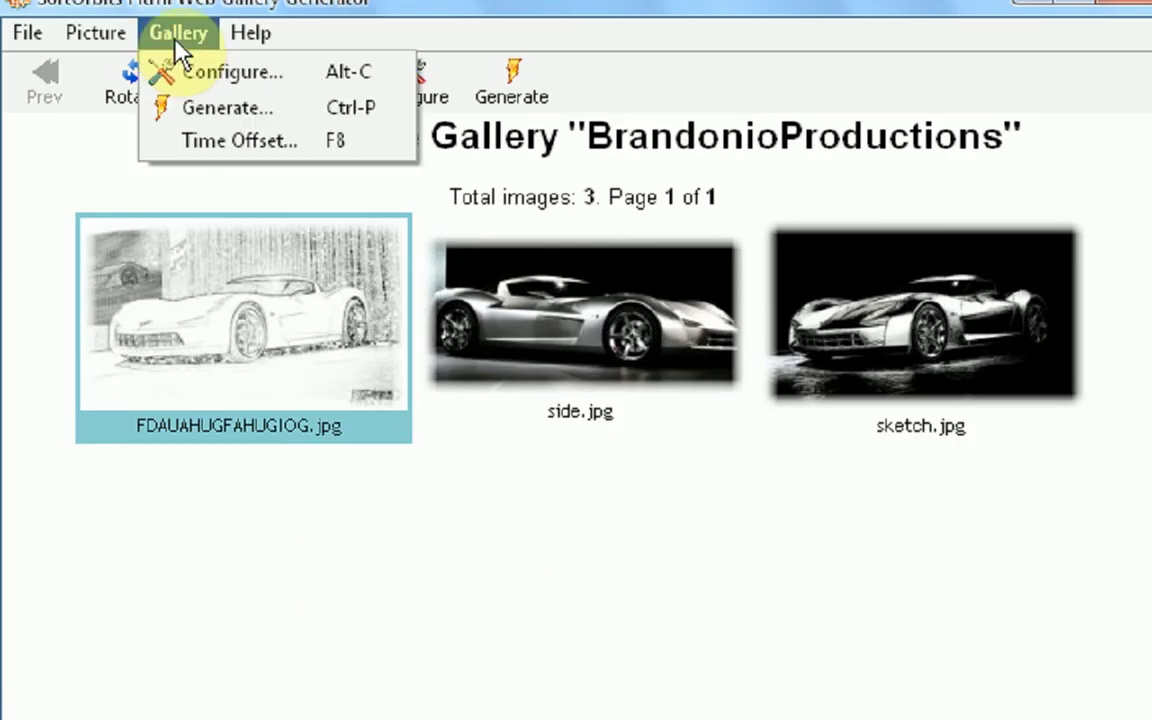
pyautogui.moveTo(96, 33)
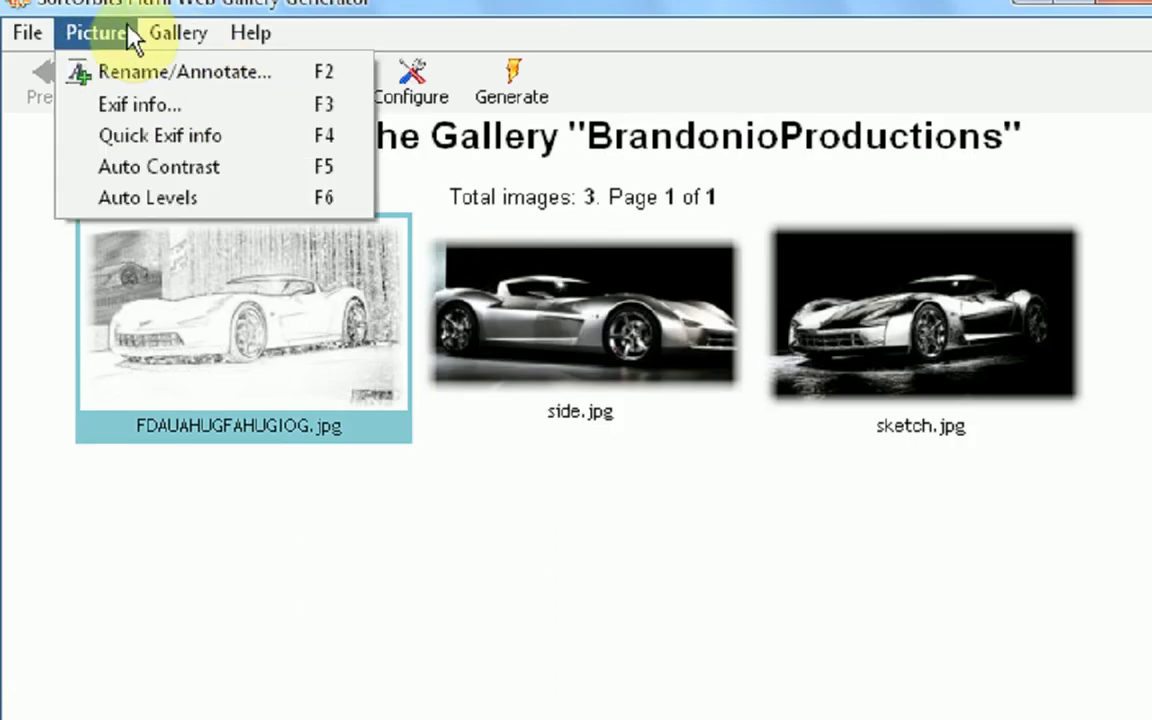
# Run Picture > Auto Contrast on the first car image and reselect the renamed image
pyautogui.click(131, 170)
pyautogui.click(530, 315)
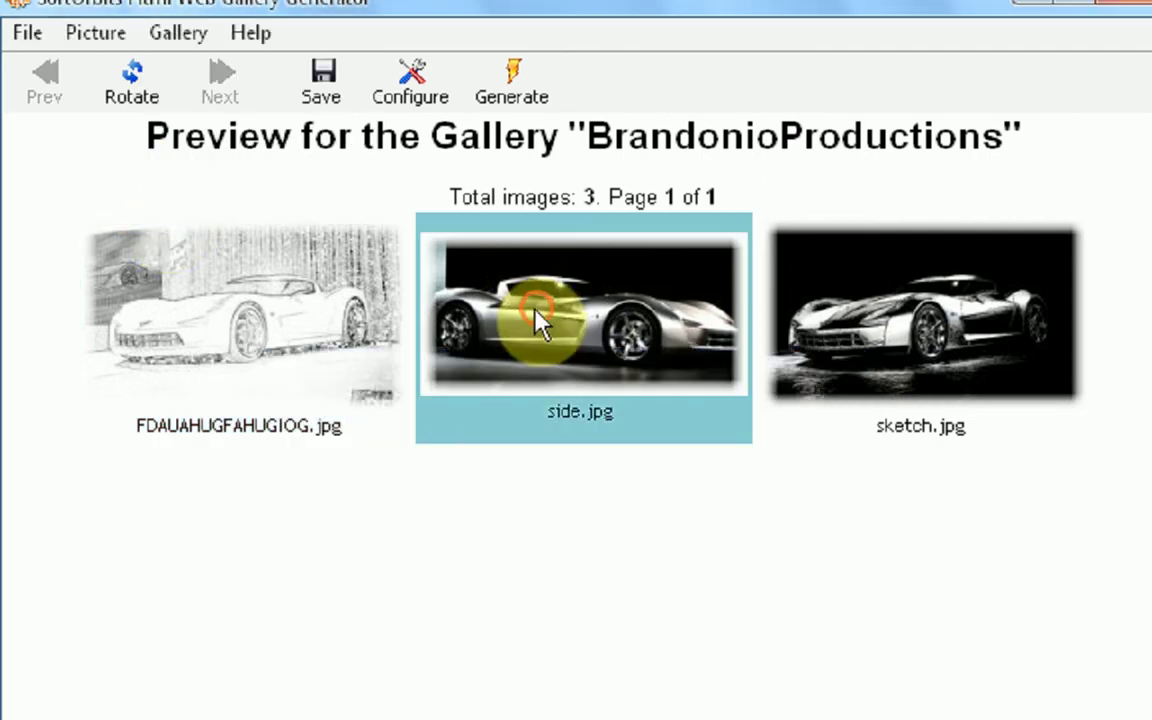
pyautogui.click(95, 32)
pyautogui.click(156, 203)
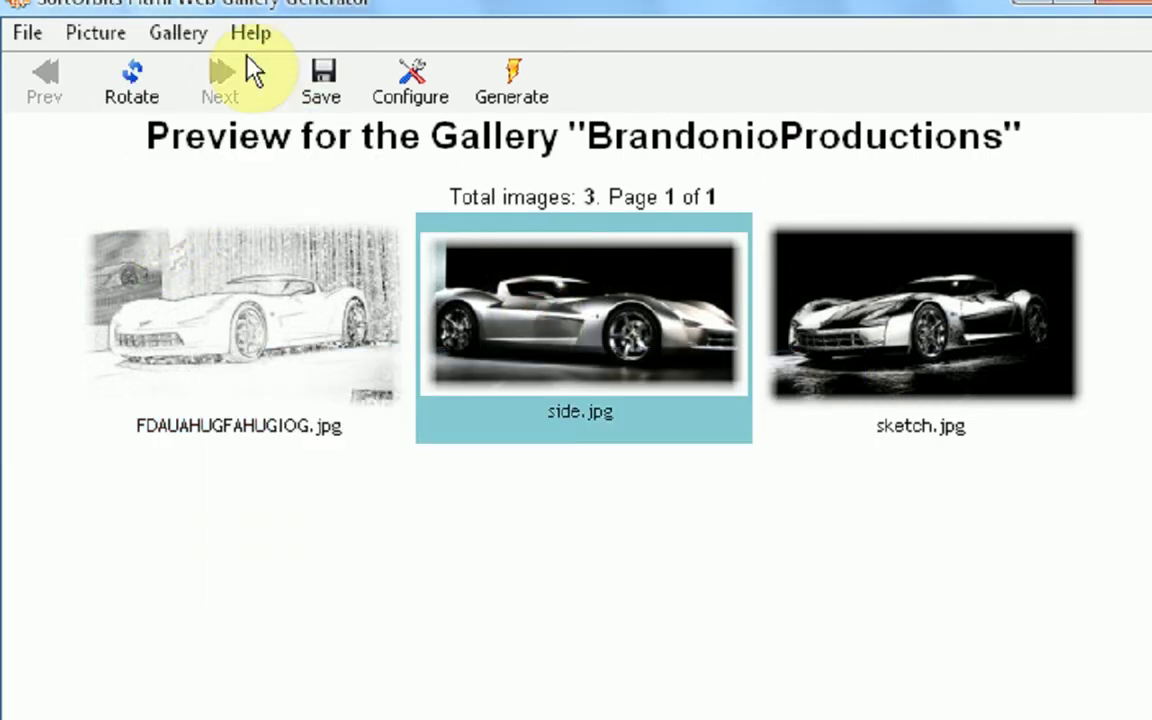
pyautogui.click(868, 325)
pyautogui.click(534, 295)
pyautogui.click(334, 321)
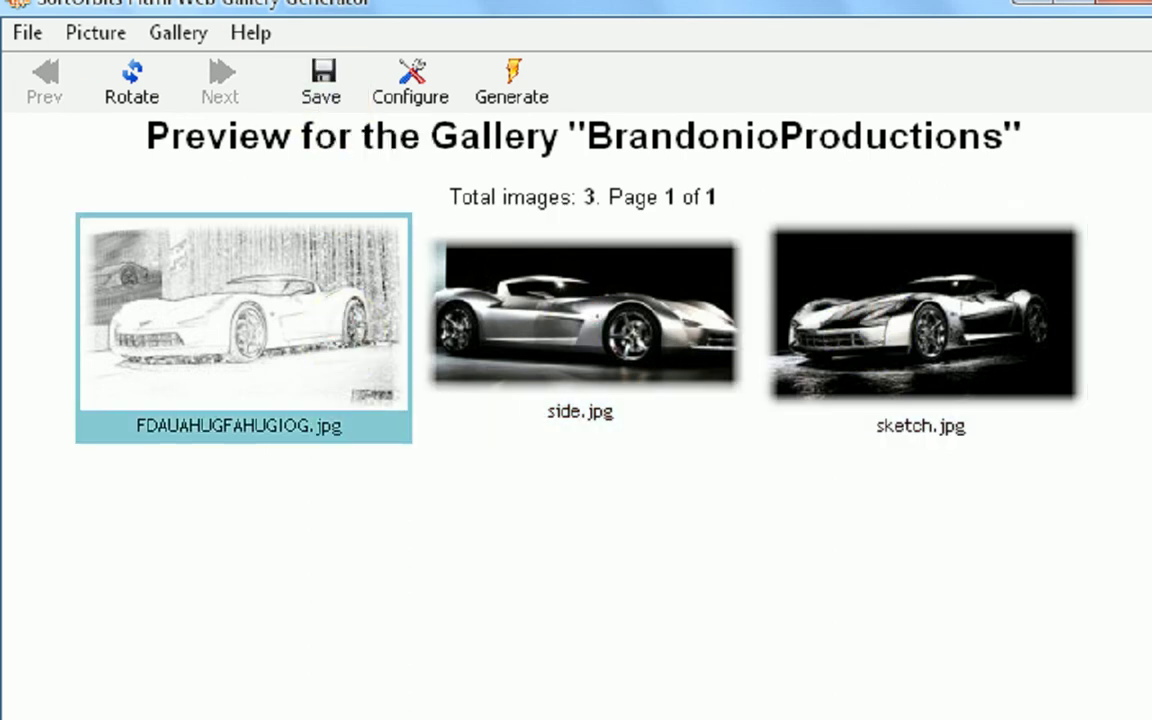
# Cancel the project save dialog, then close File > Preferences without keeping changes
pyautogui.click(326, 85)
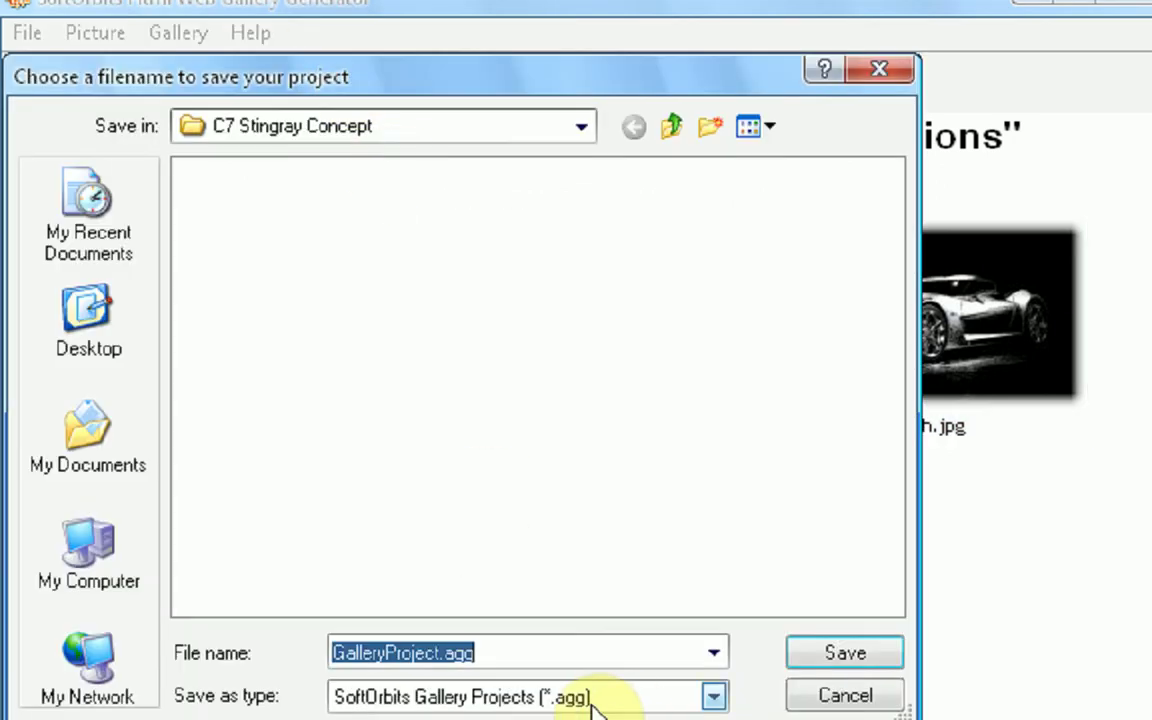
pyautogui.click(828, 700)
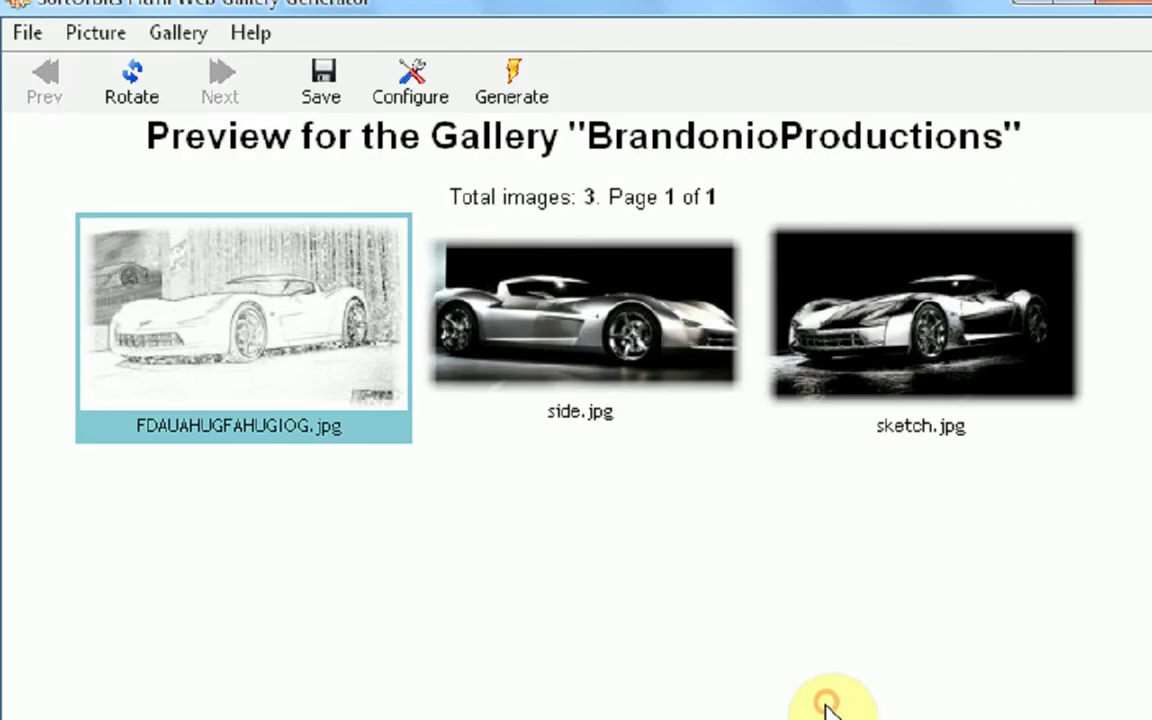
pyautogui.click(26, 36)
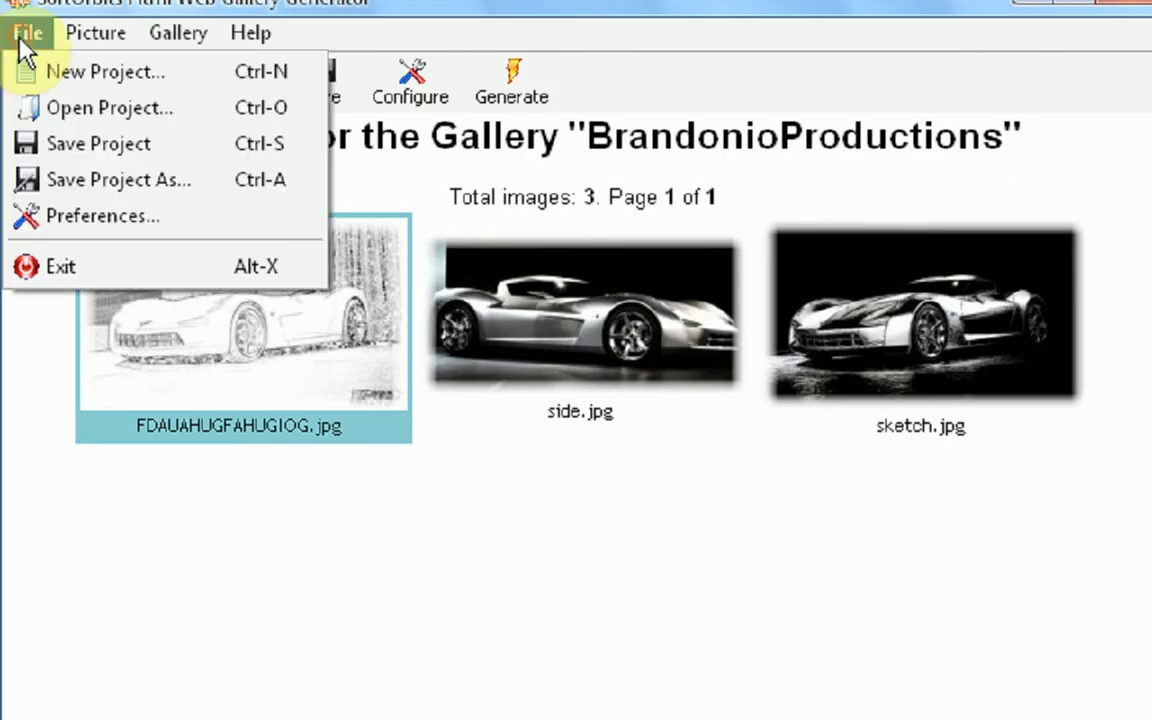
pyautogui.click(95, 217)
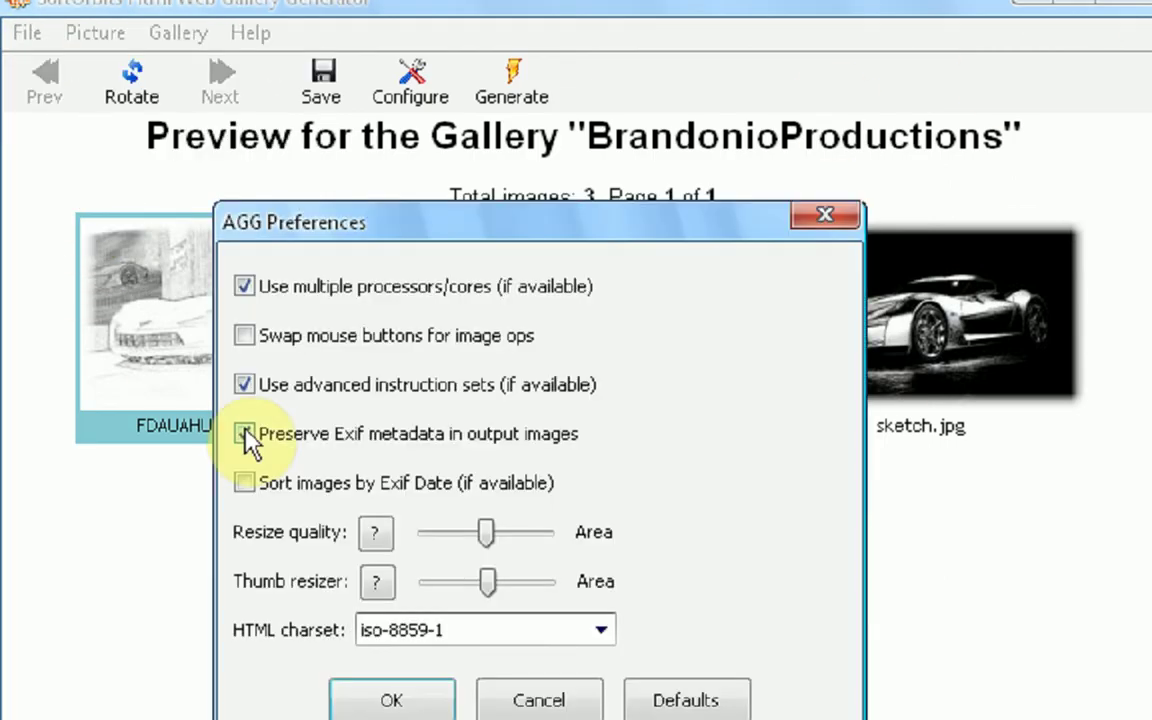
pyautogui.click(566, 705)
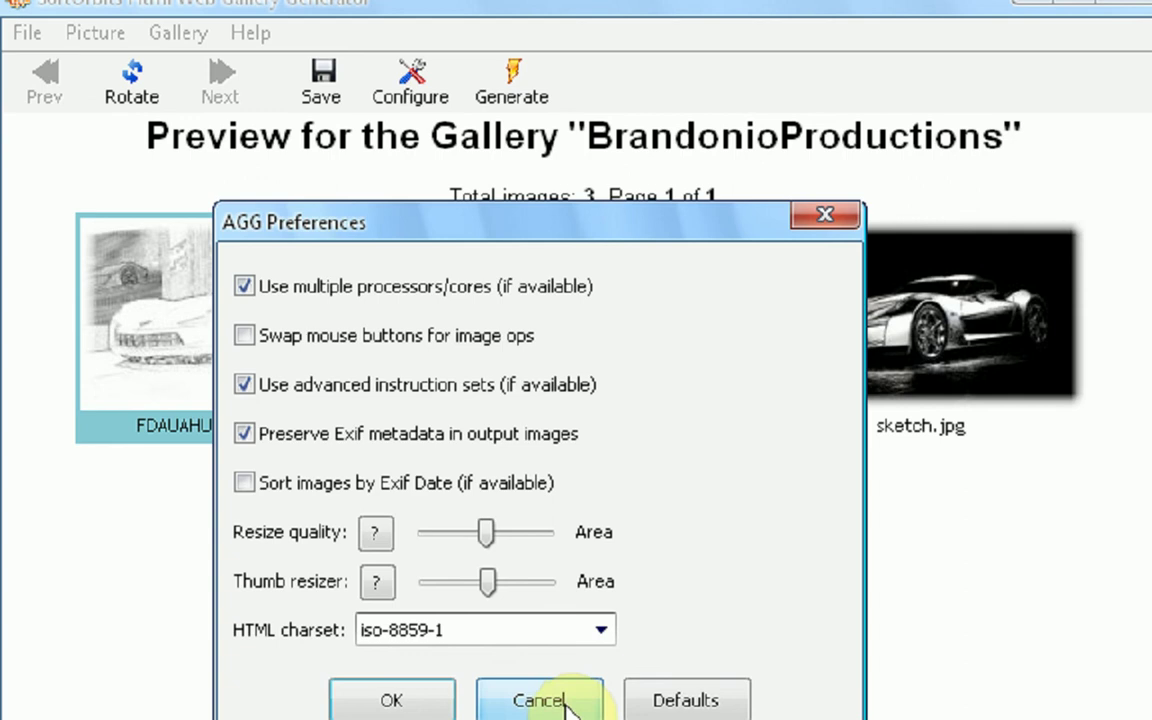
pyautogui.click(566, 700)
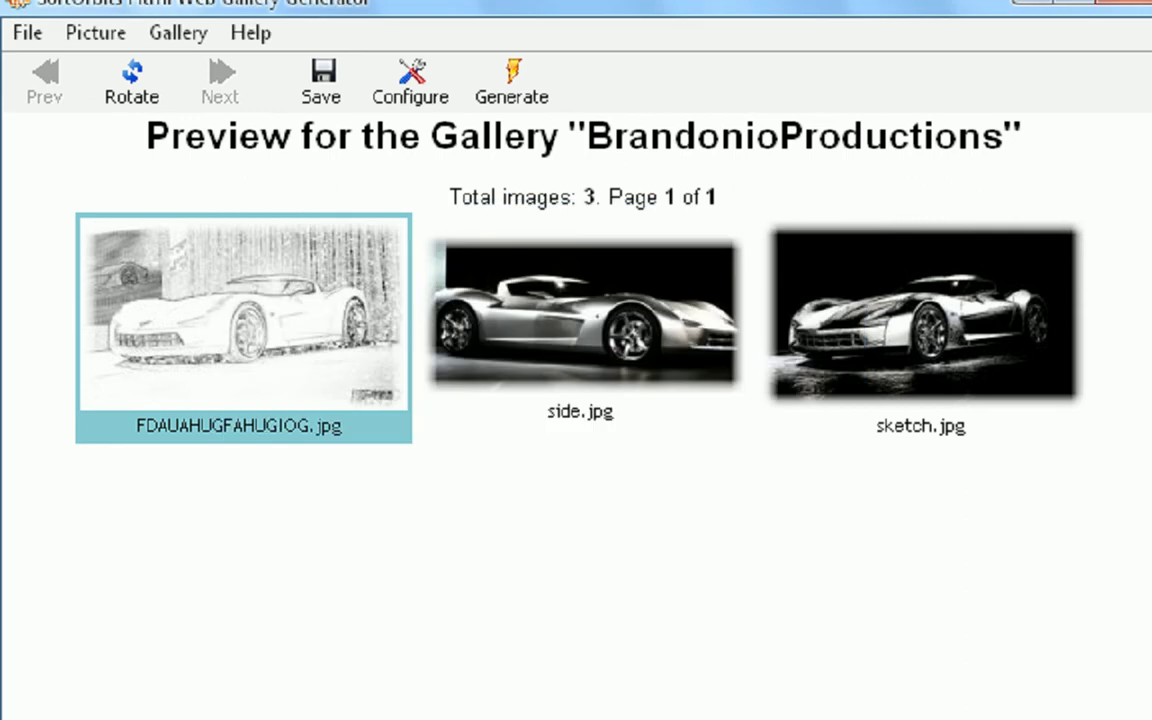